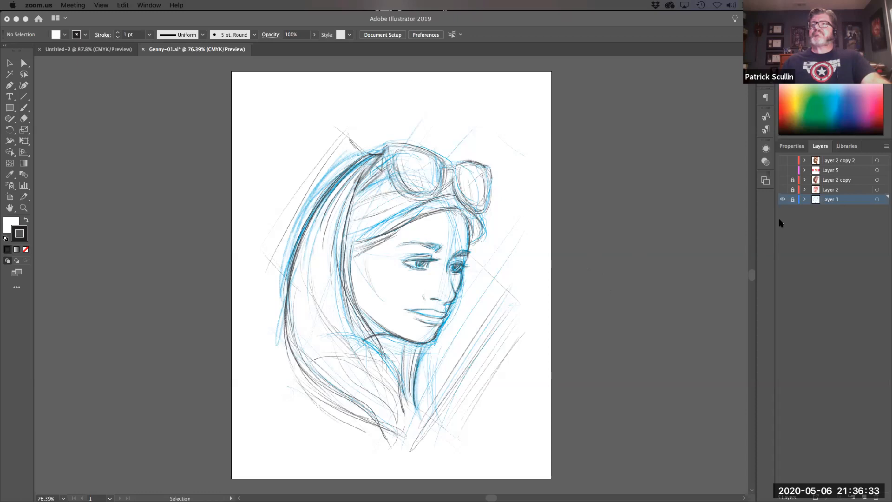
Show Layer 2 so the red line art appears over the pencil sketch, and examine how the lines follow it
{"action": "left_click", "coordinate": [781, 191]}
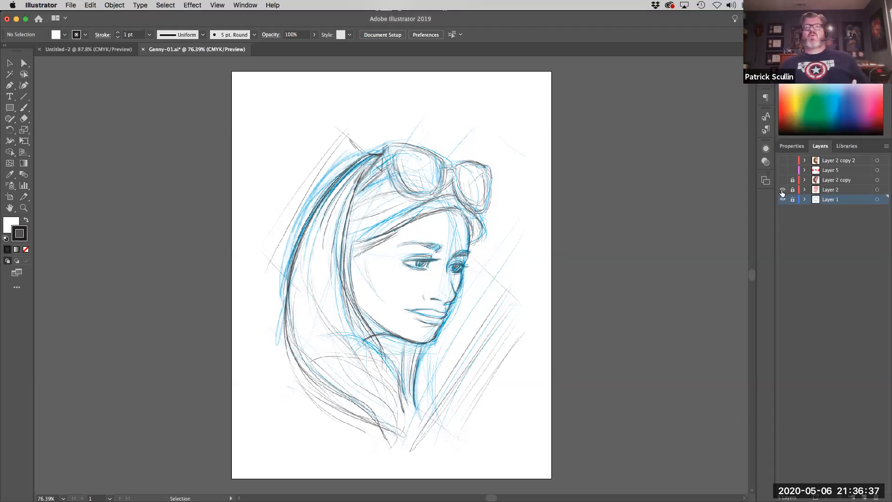
{"action": "left_click", "coordinate": [782, 190]}
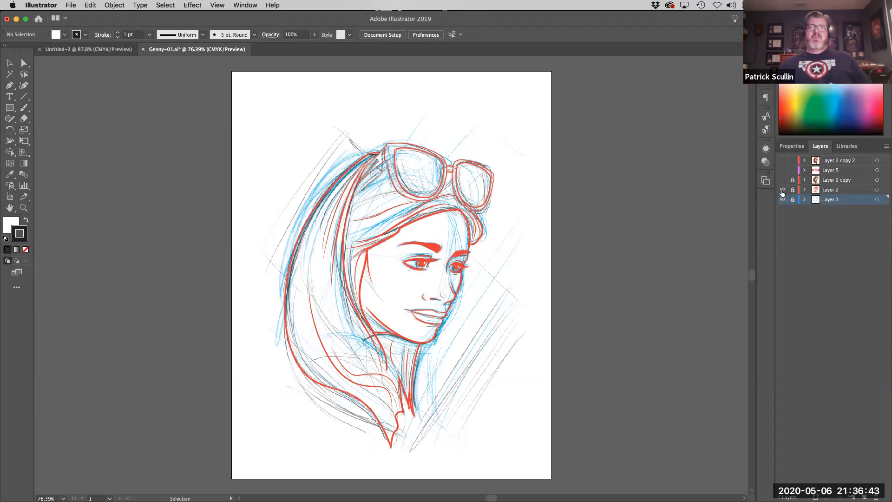
{"action": "key", "text": "super+equal"}
{"action": "key", "text": "super+equal"}
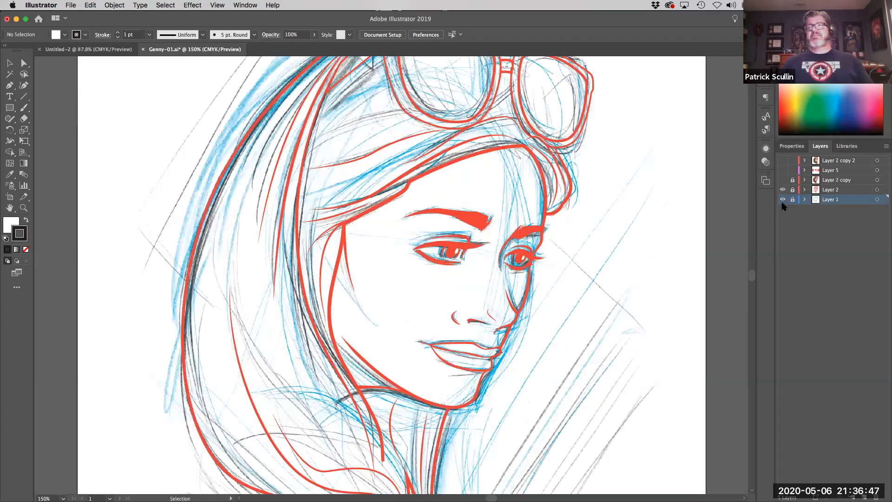
Hide the sketch on Layer 1 and examine the varying line weights of the red line art around the face
{"action": "left_click", "coordinate": [782, 201]}
{"action": "key", "text": "super+equal"}
{"action": "mouse_move", "coordinate": [503, 283]}
{"action": "left_mouse_down"}
{"action": "mouse_move", "coordinate": [475, 294]}
{"action": "mouse_move", "coordinate": [404, 299]}
{"action": "mouse_move", "coordinate": [401, 316]}
{"action": "left_mouse_up"}
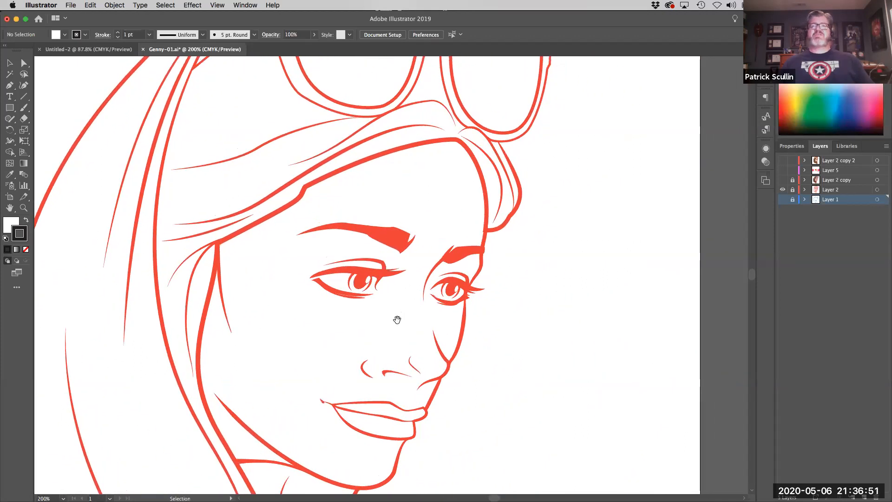
{"action": "scroll", "coordinate": [389, 302], "scroll_direction": "down", "scroll_amount": 3}
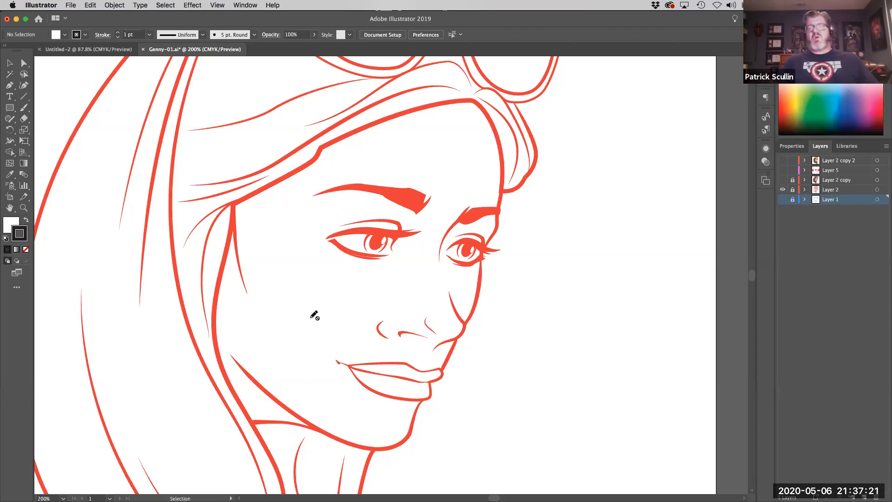
{"action": "key", "text": "super+minus"}
{"action": "key", "text": "super+minus"}
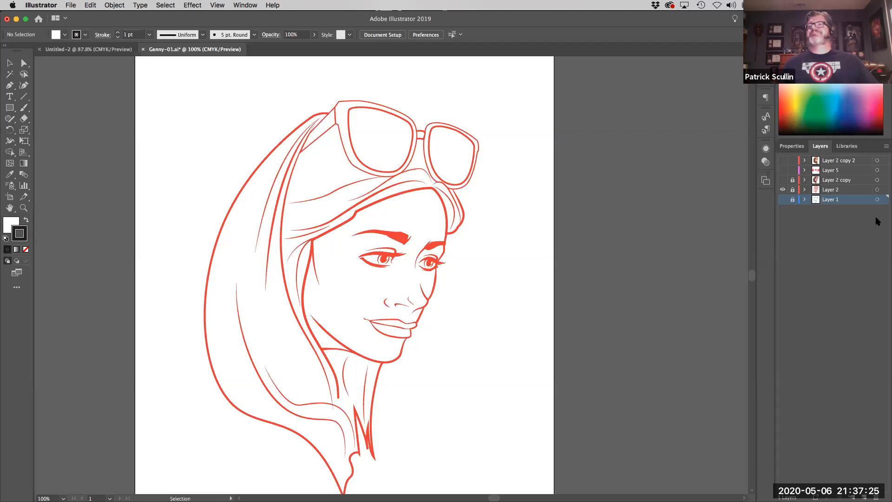
Hide Layer 2, show Layer 2 copy, and examine the coloured version of the portrait around the face
{"action": "left_click", "coordinate": [780, 190]}
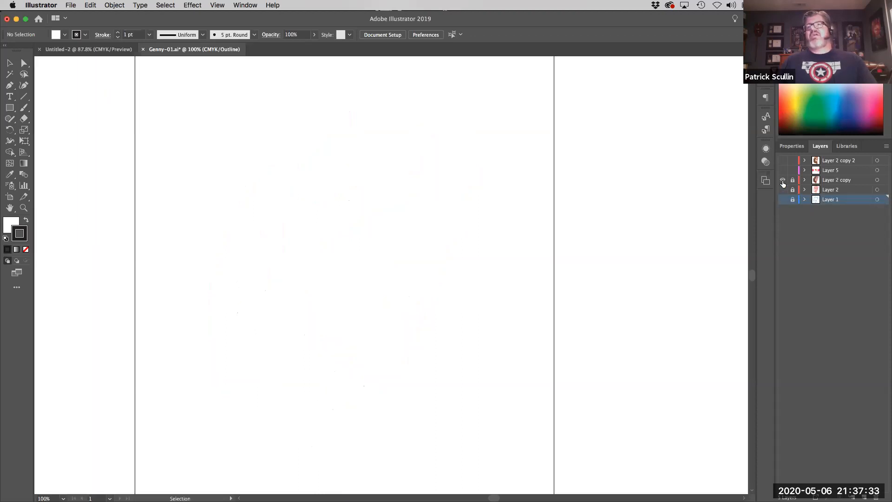
{"action": "left_click", "coordinate": [782, 179]}
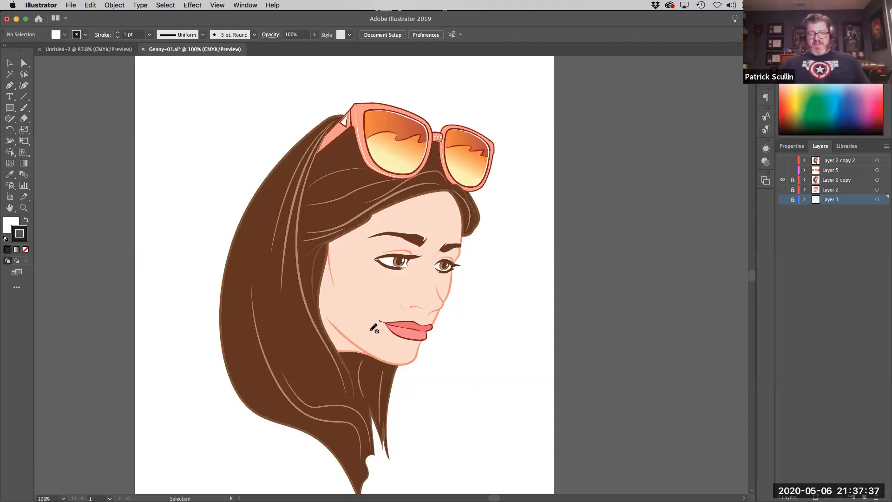
{"action": "key", "text": "super+equal"}
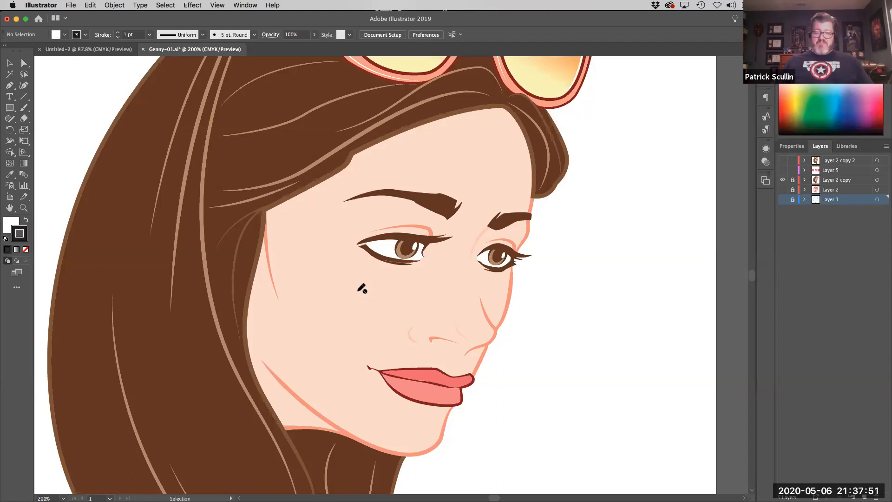
{"action": "key", "text": "super+minus"}
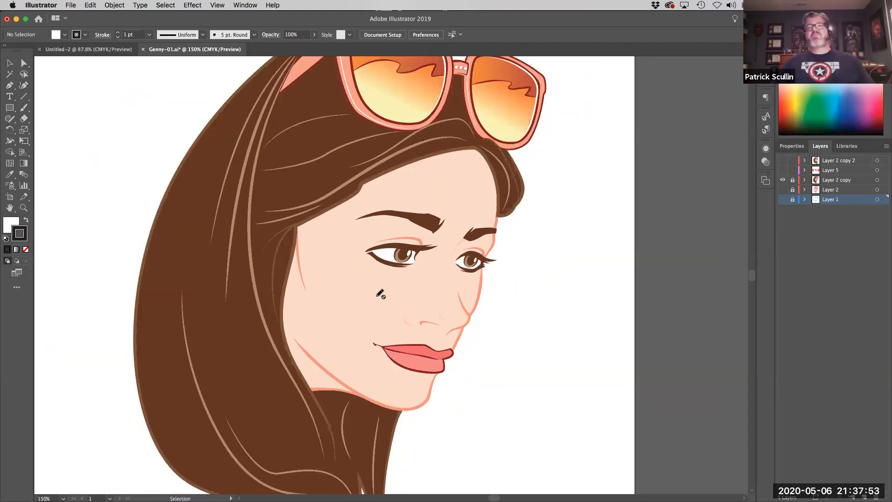
Hide Layer 2 copy, show Layer 2 copy 2 and Layer 5, and view the whole finished portrait
{"action": "left_click", "coordinate": [782, 183]}
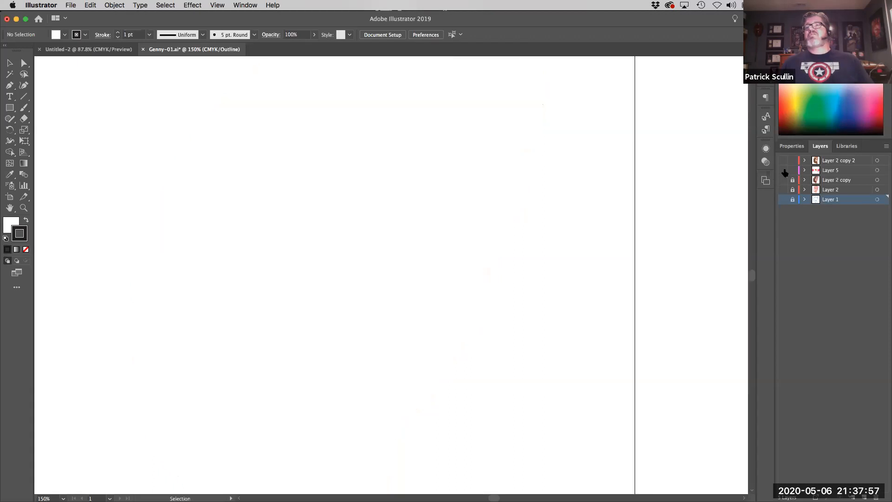
{"action": "left_click", "coordinate": [782, 160]}
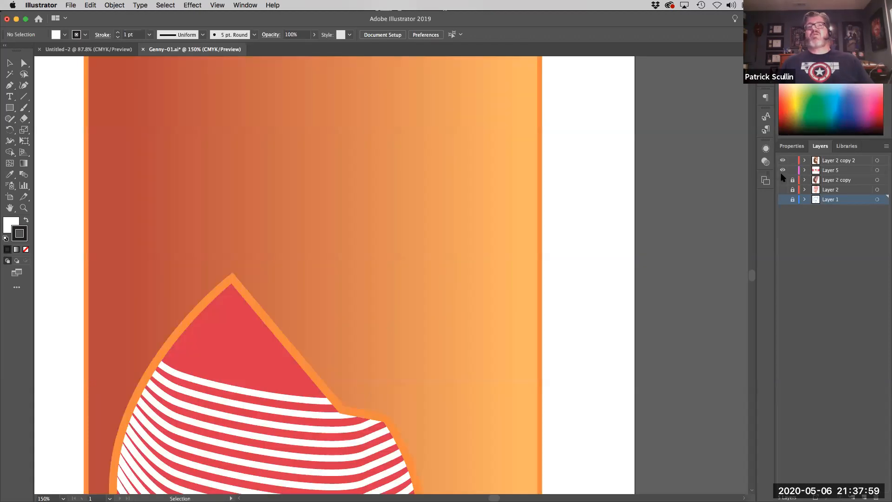
{"action": "left_click", "coordinate": [782, 170]}
{"action": "key", "text": "super+minus"}
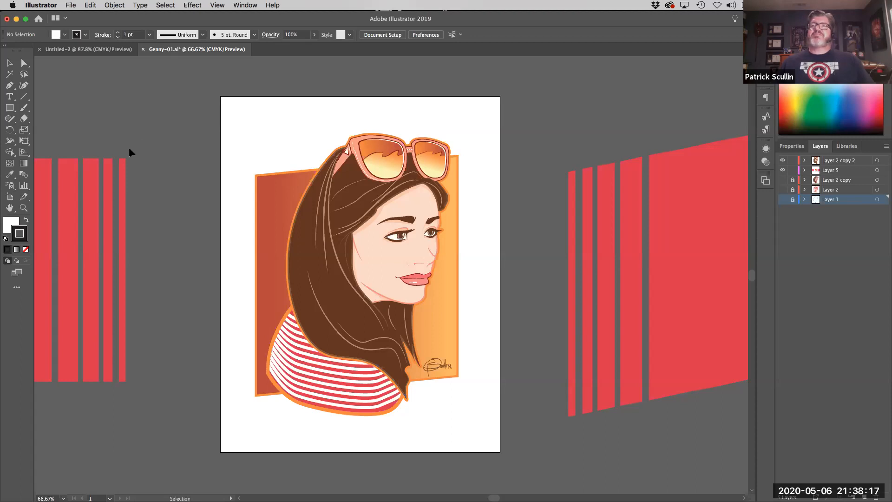
Switch to the Untitled-2 document and frame the eye photo on the artboard at 300% for tracing
{"action": "left_click", "coordinate": [75, 50]}
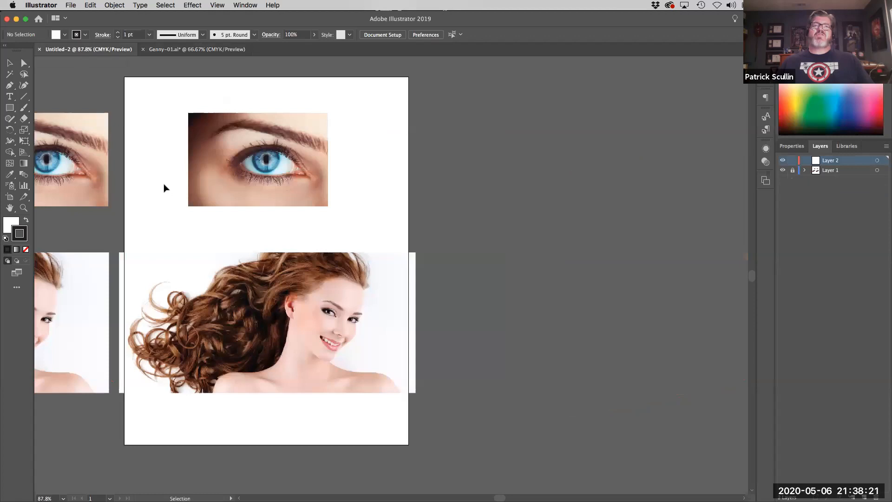
{"action": "left_click_drag", "start_coordinate": [163, 186], "coordinate": [274, 191]}
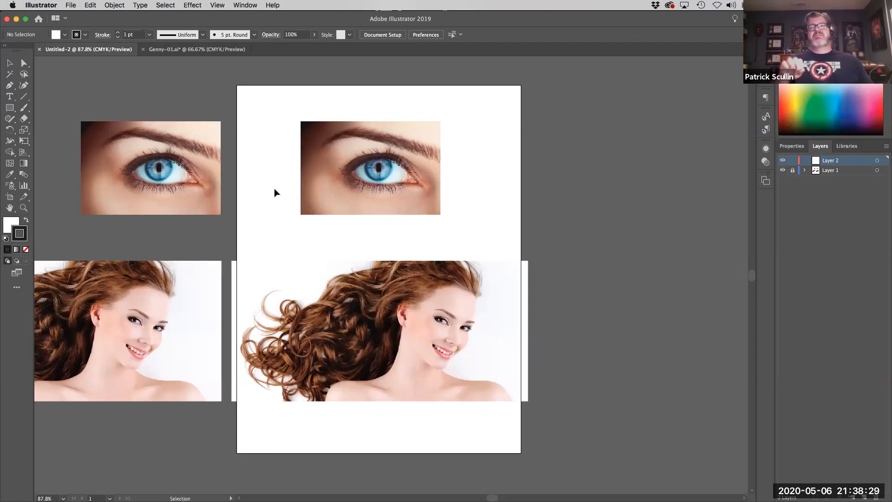
{"action": "key", "text": "super+equal"}
{"action": "key", "text": "super+equal"}
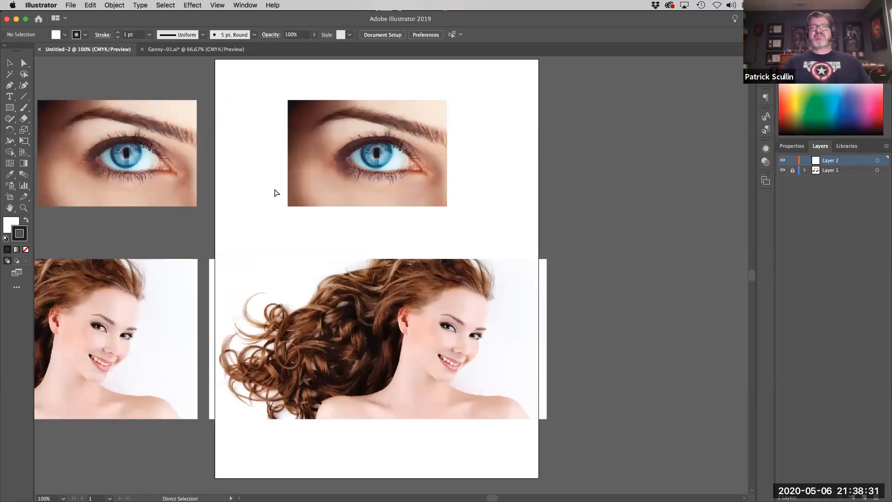
{"action": "left_click_drag", "start_coordinate": [299, 164], "coordinate": [297, 331]}
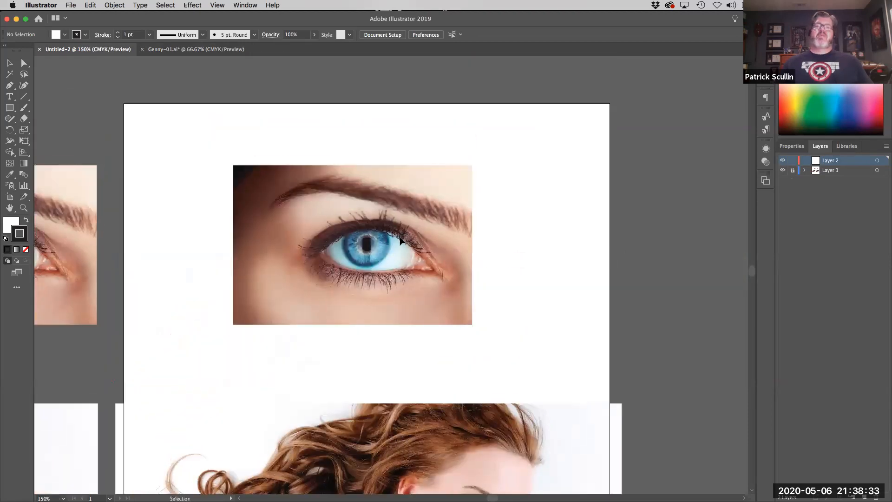
{"action": "key", "text": "super+equal"}
{"action": "key", "text": "super+equal"}
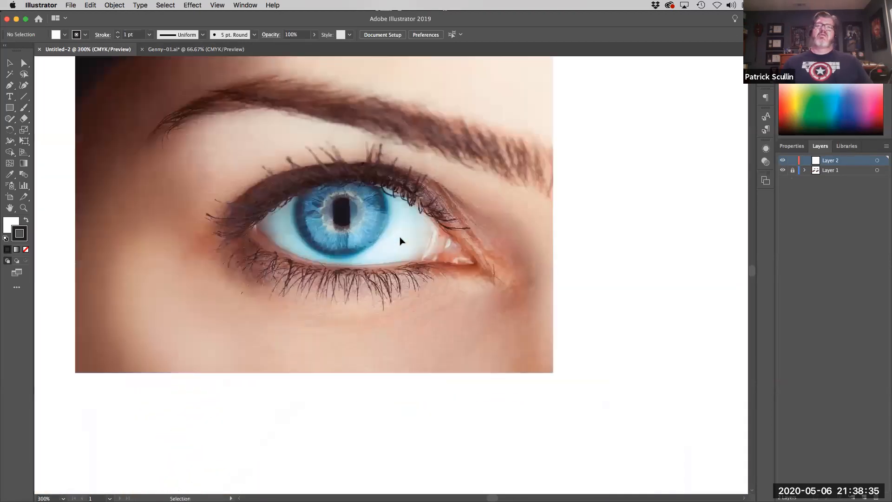
{"action": "left_click_drag", "start_coordinate": [347, 184], "coordinate": [387, 208]}
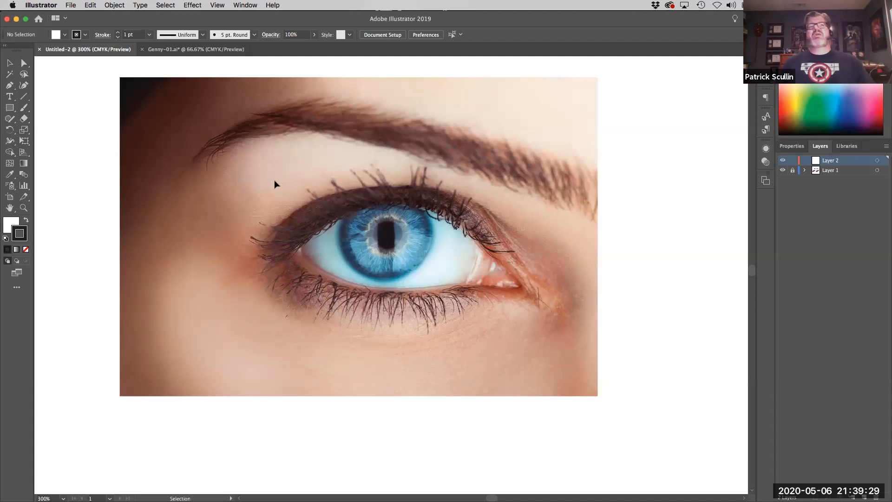
Set up the Pen tool with no fill and a red 4 pt stroke
{"action": "left_click", "coordinate": [10, 86]}
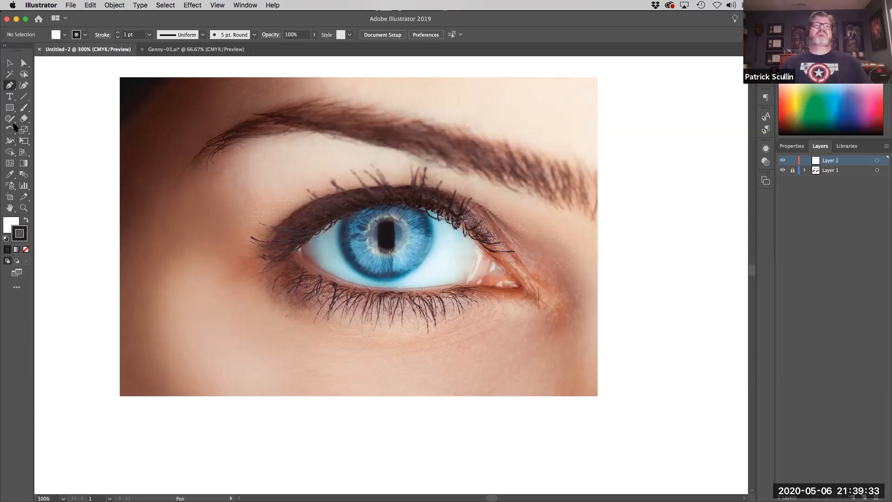
{"action": "left_click", "coordinate": [11, 222]}
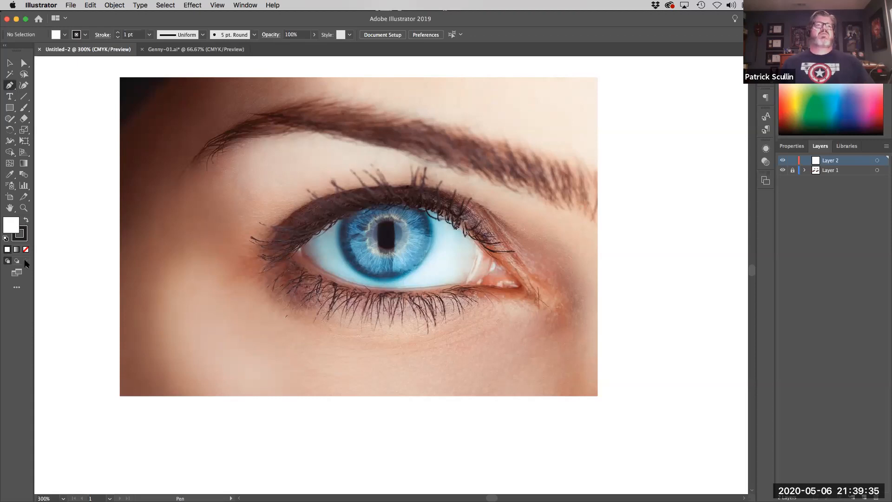
{"action": "left_click", "coordinate": [26, 249]}
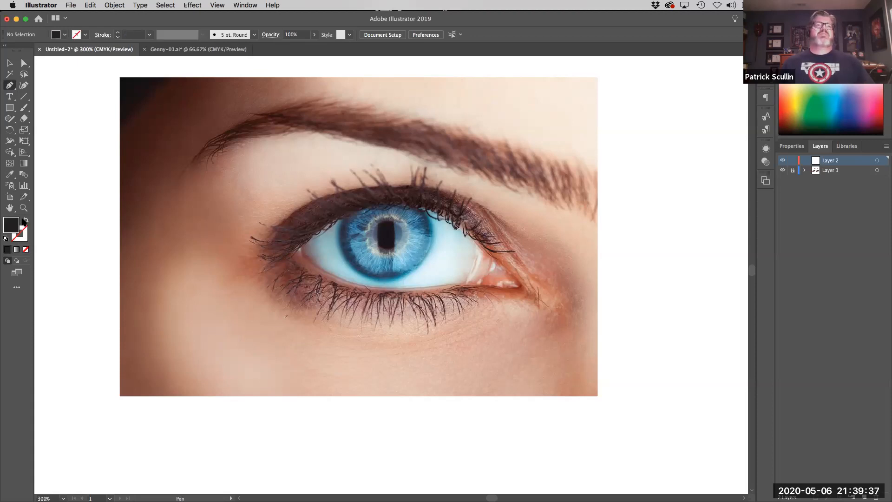
{"action": "left_click", "coordinate": [22, 235]}
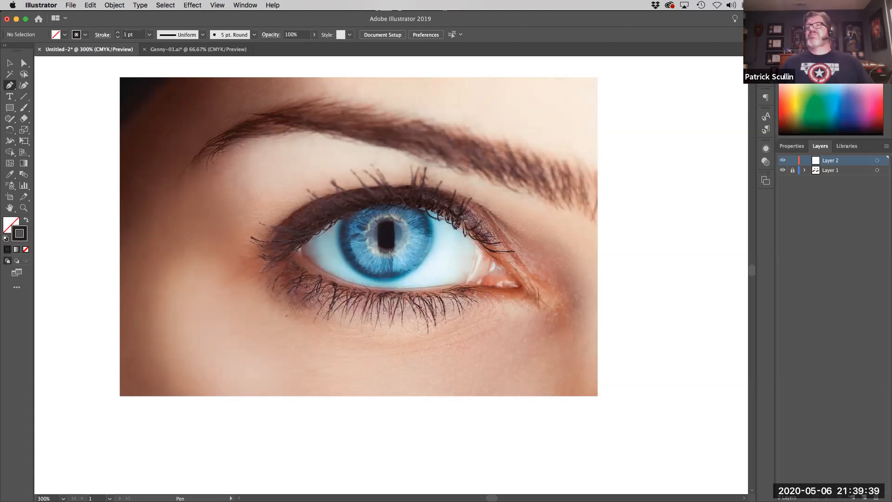
{"action": "left_click", "coordinate": [785, 112]}
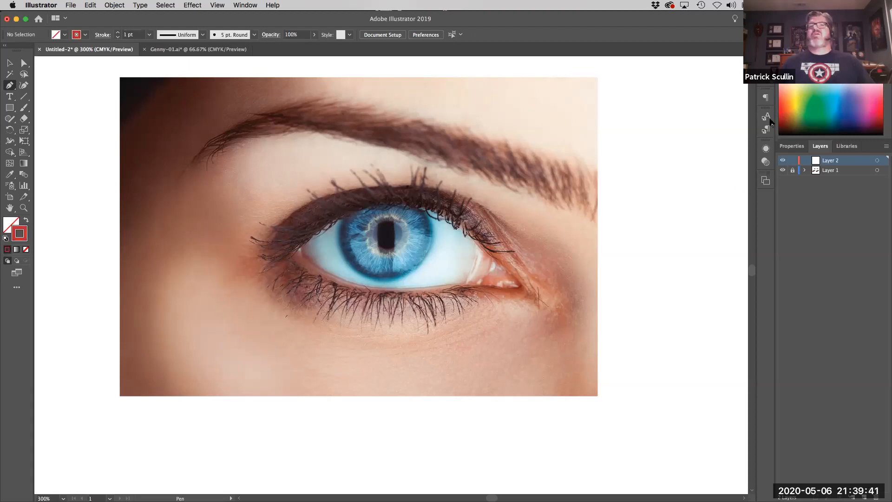
{"action": "left_click", "coordinate": [118, 33]}
{"action": "left_click", "coordinate": [117, 32]}
{"action": "left_click", "coordinate": [117, 32]}
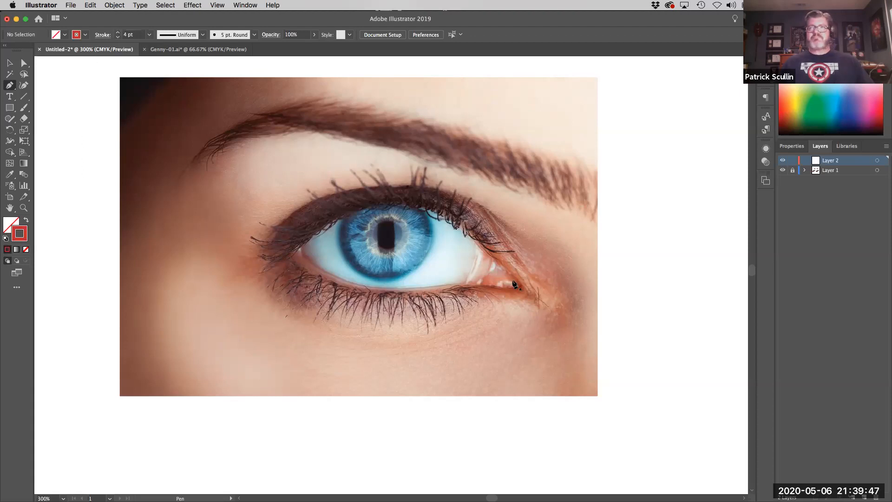
Trace the upper lash line as a closed, tapered path from inner to outer corner, and swap its stroke and fill for a solid red shape
{"action": "left_click", "coordinate": [529, 282]}
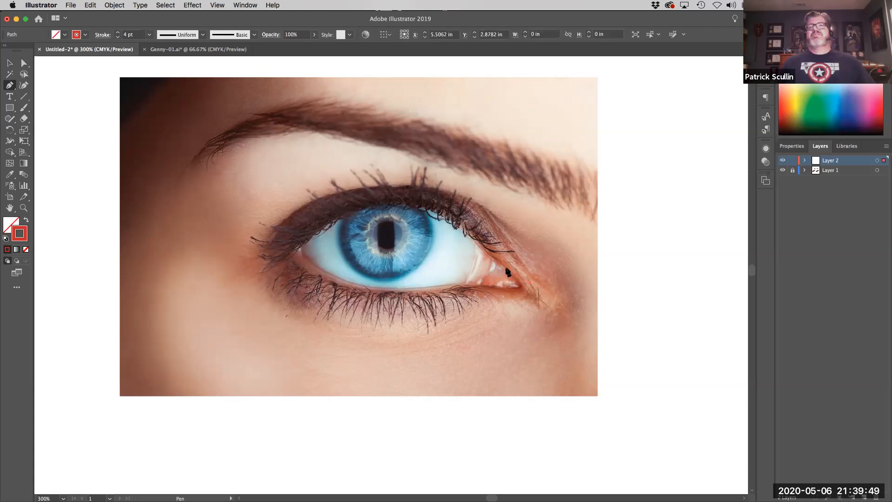
{"action": "left_click_drag", "start_coordinate": [457, 225], "coordinate": [373, 207]}
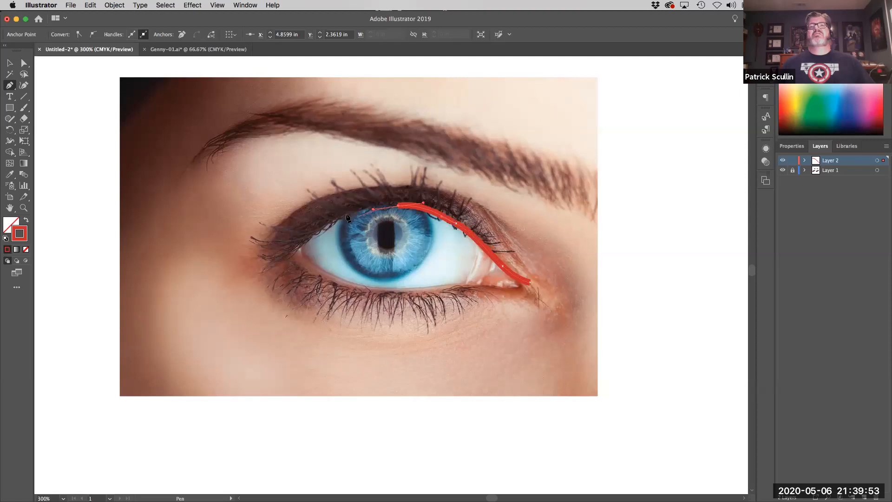
{"action": "left_click_drag", "start_coordinate": [274, 256], "coordinate": [209, 238]}
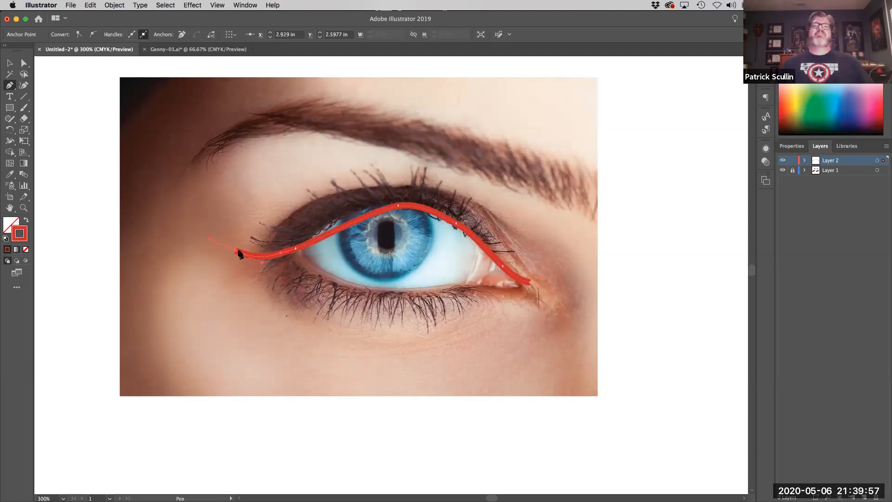
{"action": "left_click", "coordinate": [237, 253]}
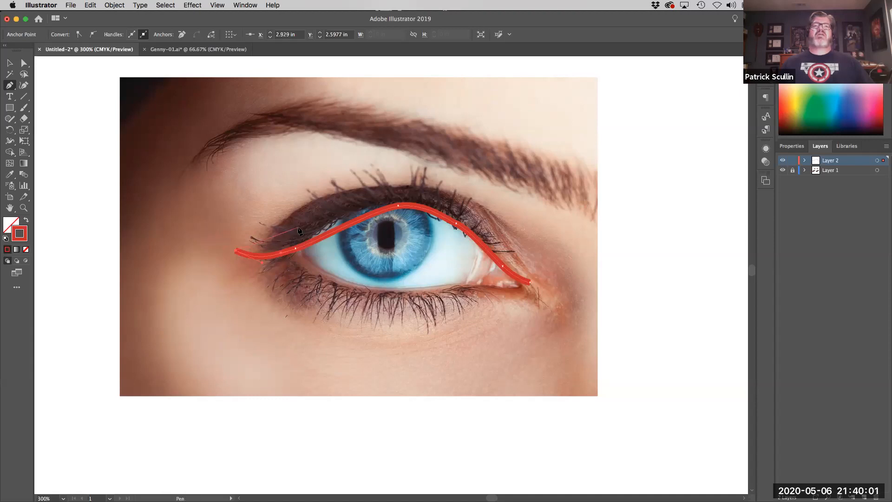
{"action": "left_click_drag", "start_coordinate": [297, 228], "coordinate": [313, 212]}
{"action": "left_click_drag", "start_coordinate": [407, 193], "coordinate": [482, 230]}
{"action": "left_click", "coordinate": [530, 279]}
{"action": "left_click_drag", "start_coordinate": [540, 284], "coordinate": [545, 285]}
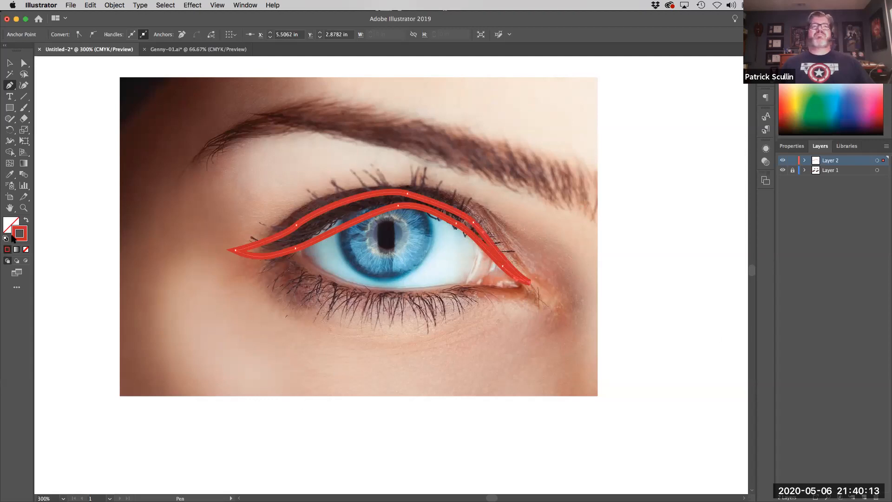
{"action": "left_click", "coordinate": [26, 220]}
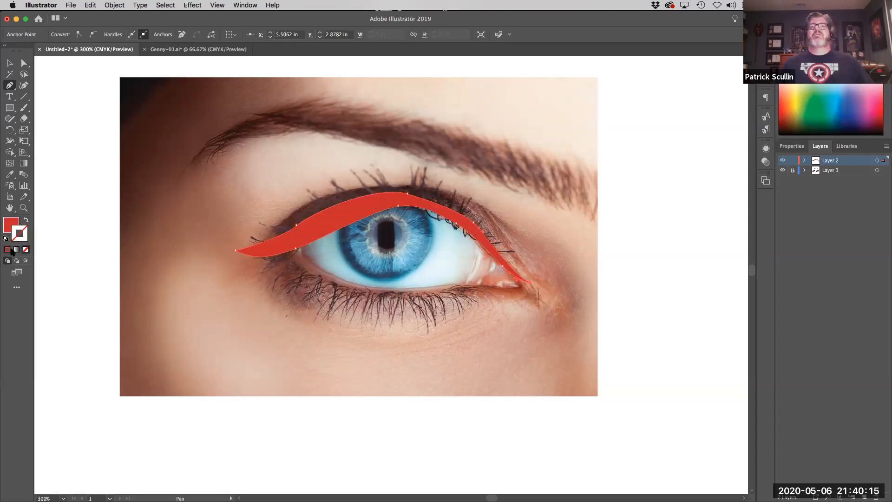
Refine the red eyelid shape by moving its outer tip and adjusting the anchor points and curve handles along both edges
{"action": "left_click_drag", "start_coordinate": [398, 206], "coordinate": [421, 206]}
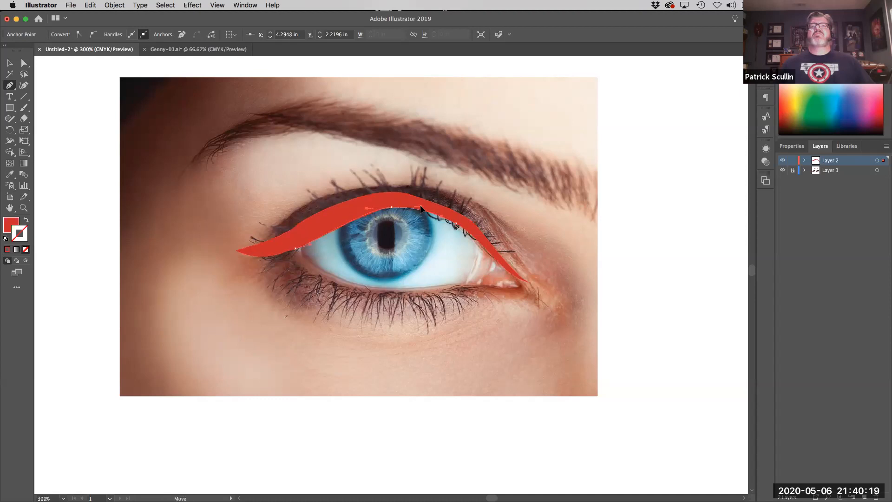
{"action": "left_click_drag", "start_coordinate": [235, 251], "coordinate": [233, 243]}
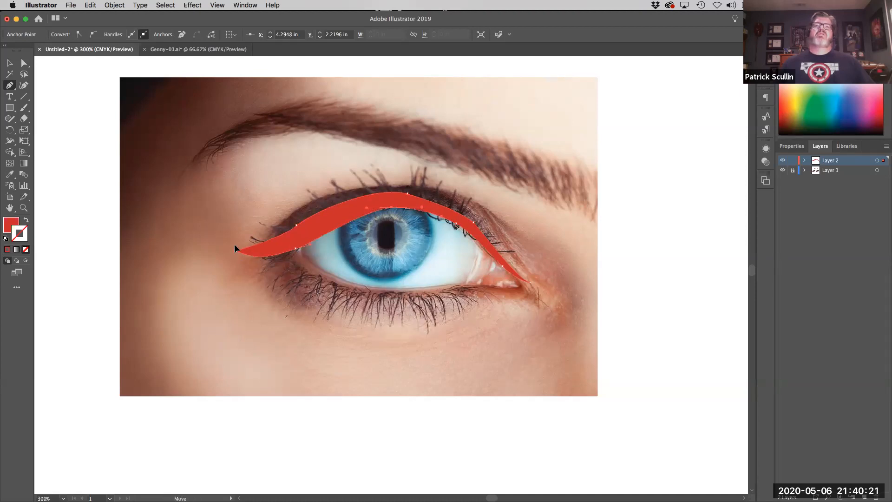
{"action": "left_click_drag", "start_coordinate": [296, 226], "coordinate": [271, 242]}
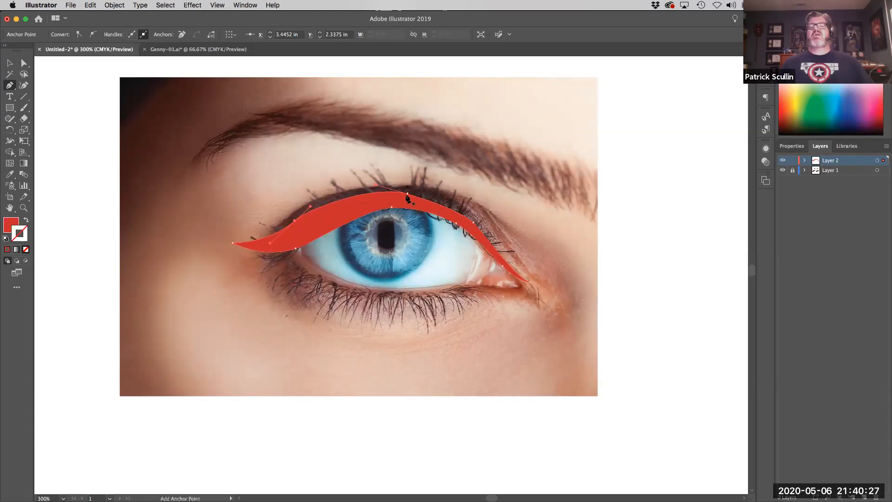
{"action": "left_click_drag", "start_coordinate": [376, 187], "coordinate": [362, 191]}
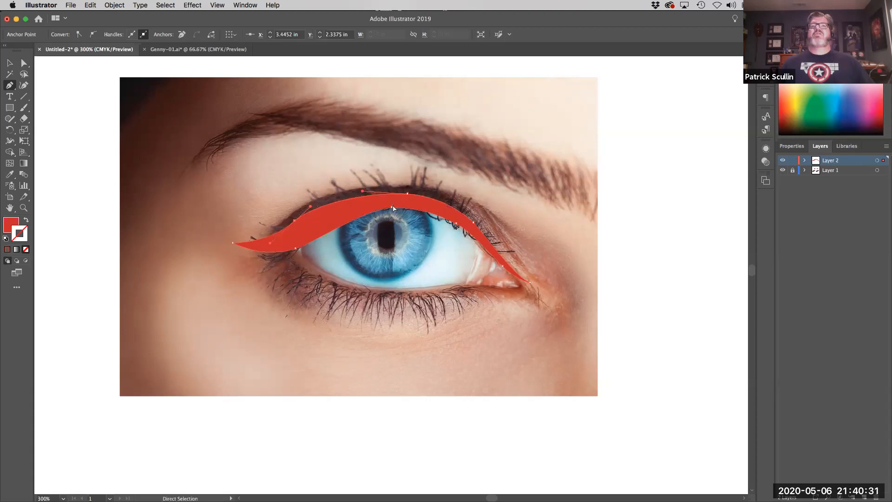
Fine-tune the anchor points and curve handles on the upper and lower edges of the eyelid shape above the iris
{"action": "left_click", "coordinate": [381, 207]}
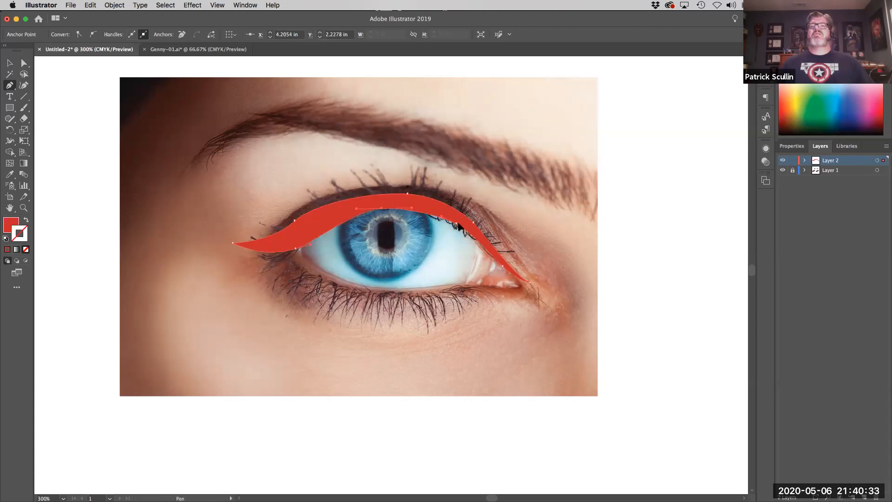
{"action": "left_click_drag", "start_coordinate": [456, 223], "coordinate": [452, 221]}
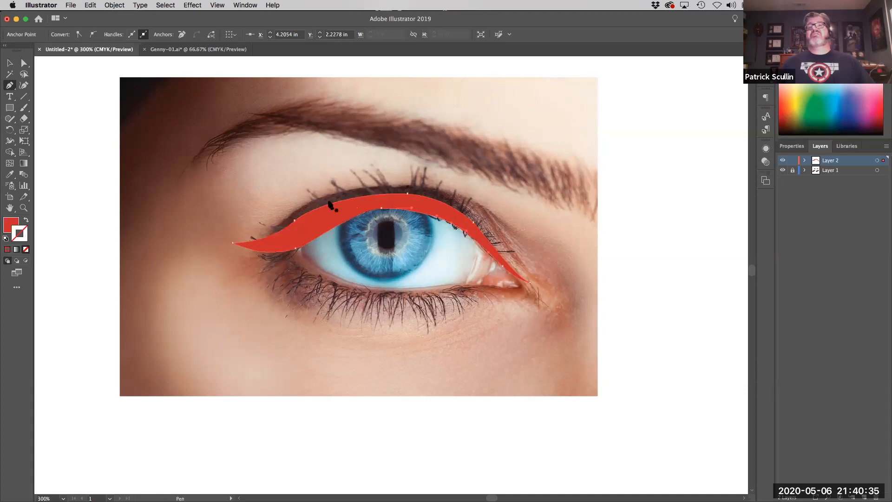
{"action": "left_click", "coordinate": [390, 214], "text": "super"}
{"action": "left_click_drag", "start_coordinate": [382, 209], "coordinate": [403, 191]}
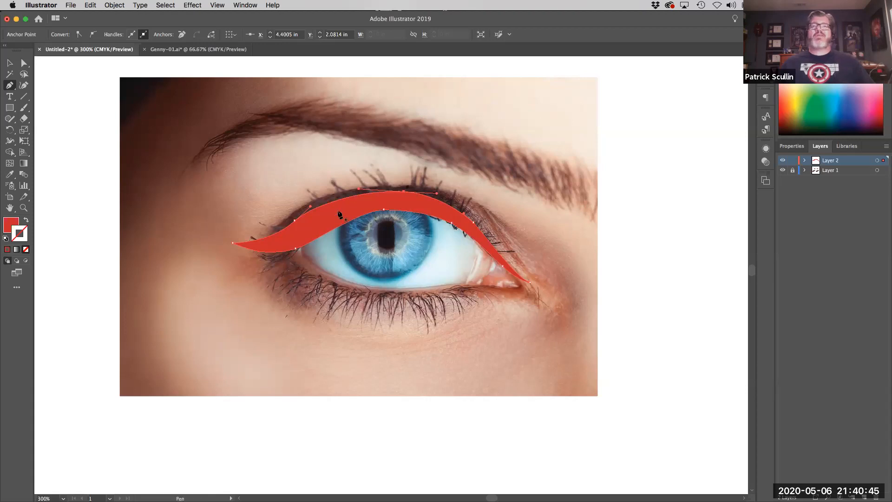
{"action": "left_click_drag", "start_coordinate": [310, 206], "coordinate": [345, 215]}
{"action": "left_click", "coordinate": [386, 209]}
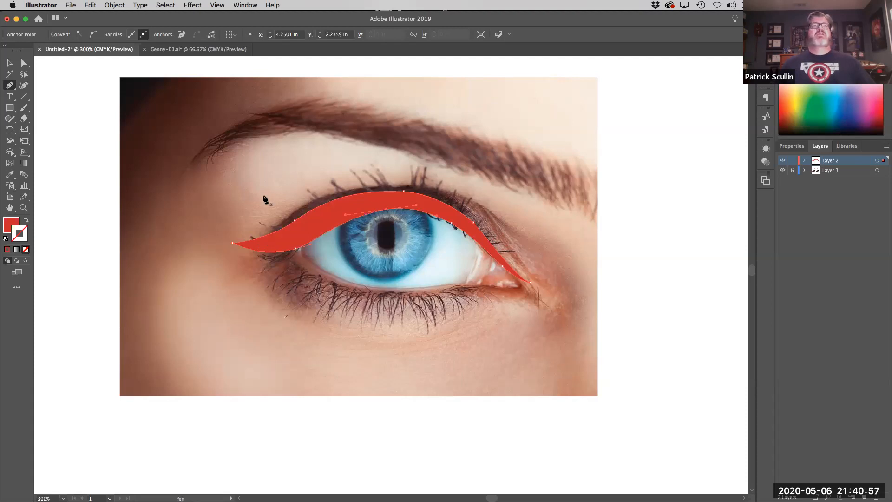
Trace an open curve above the eyelid shape from the outer lashes towards the inner corner, giving it a red stroke and no fill
{"action": "left_click", "coordinate": [278, 224]}
{"action": "left_click_drag", "start_coordinate": [390, 188], "coordinate": [454, 192]}
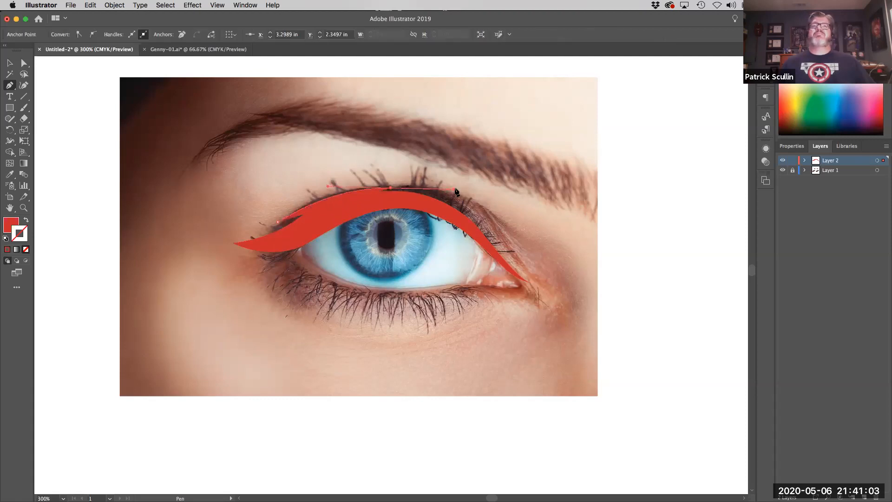
{"action": "left_click", "coordinate": [518, 253]}
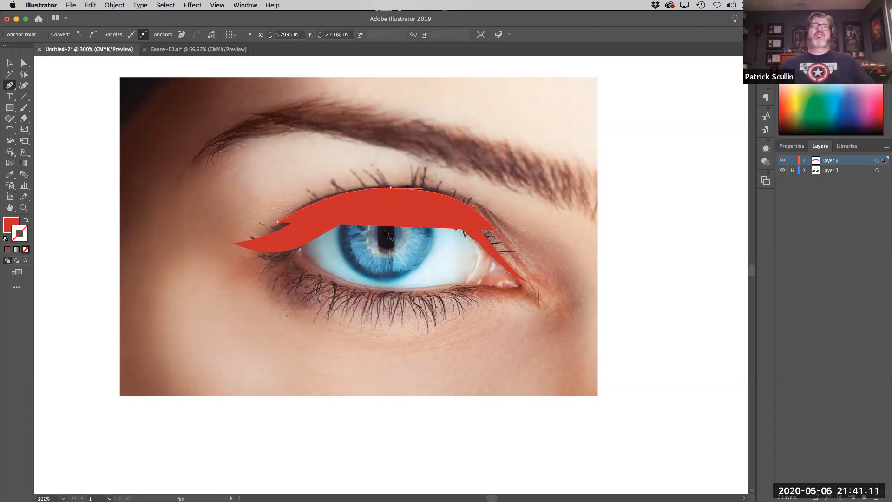
{"action": "left_click", "coordinate": [26, 221]}
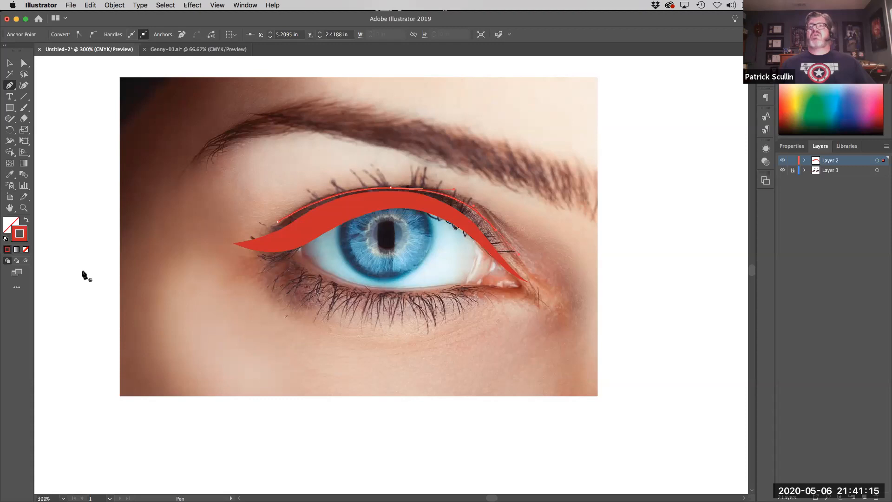
Show the stroke settings beside the eye and set the upper lash curve's weight to 8 pt
{"action": "left_click", "coordinate": [242, 6]}
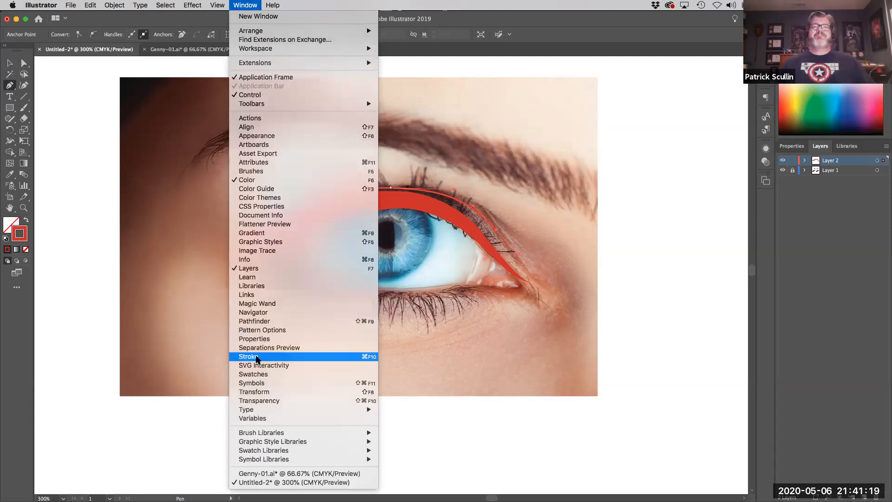
{"action": "left_click", "coordinate": [256, 358]}
{"action": "left_click_drag", "start_coordinate": [714, 180], "coordinate": [593, 191]}
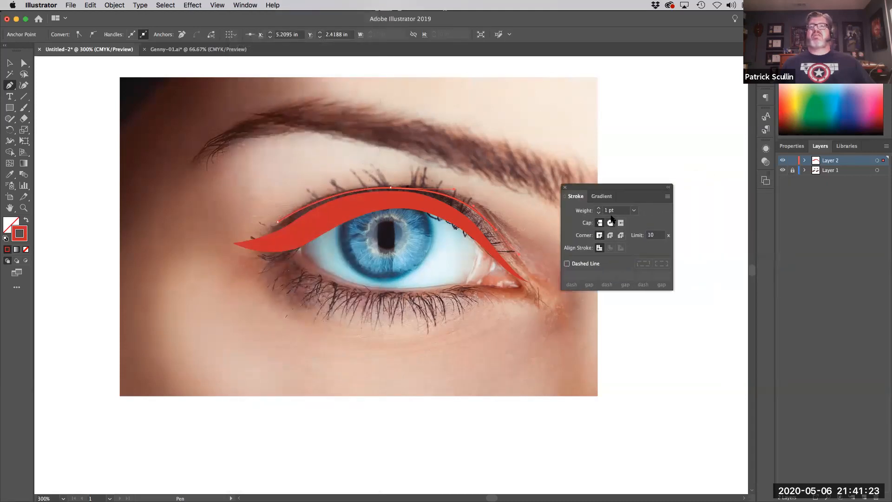
{"action": "left_click", "coordinate": [598, 209]}
{"action": "left_click", "coordinate": [599, 209]}
{"action": "left_click", "coordinate": [599, 208]}
{"action": "left_click", "coordinate": [598, 209]}
{"action": "left_click", "coordinate": [598, 208]}
{"action": "left_click", "coordinate": [599, 209]}
{"action": "left_click", "coordinate": [599, 208]}
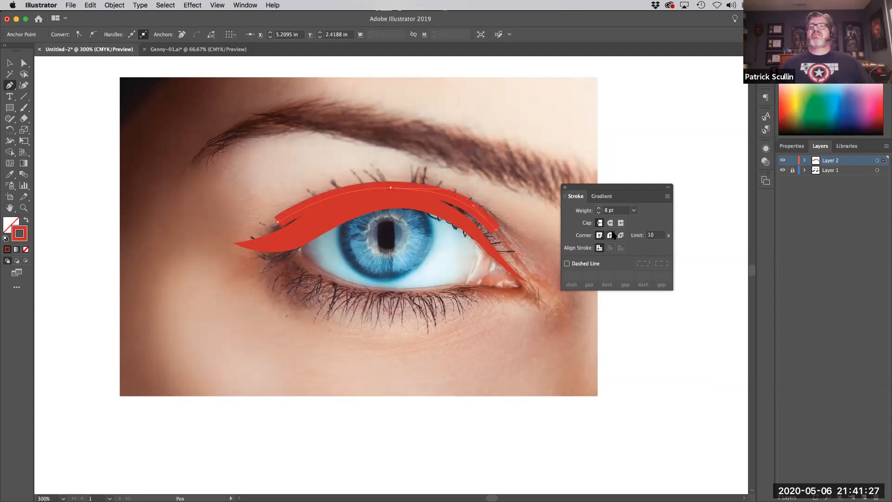
Apply the lens-shaped width profile to the upper lash curve, shift its middle anchor slightly towards the outer corner, and move the stroke settings off the photo
{"action": "left_click", "coordinate": [576, 197]}
{"action": "left_click", "coordinate": [576, 197]}
{"action": "left_click", "coordinate": [576, 197]}
{"action": "left_click", "coordinate": [640, 343]}
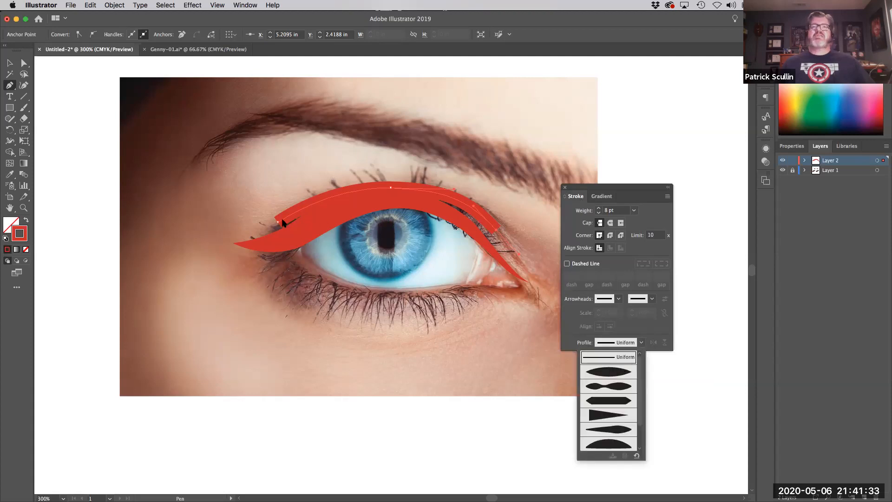
{"action": "left_click", "coordinate": [617, 371]}
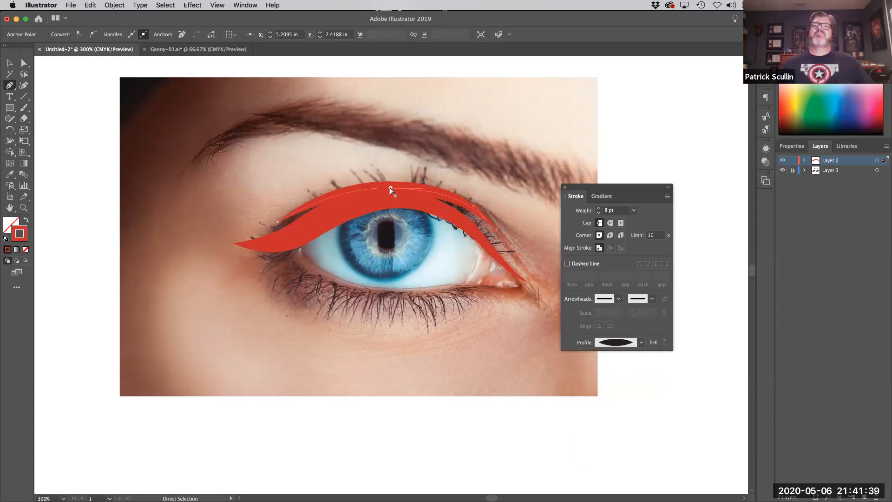
{"action": "left_click_drag", "start_coordinate": [390, 191], "coordinate": [384, 189]}
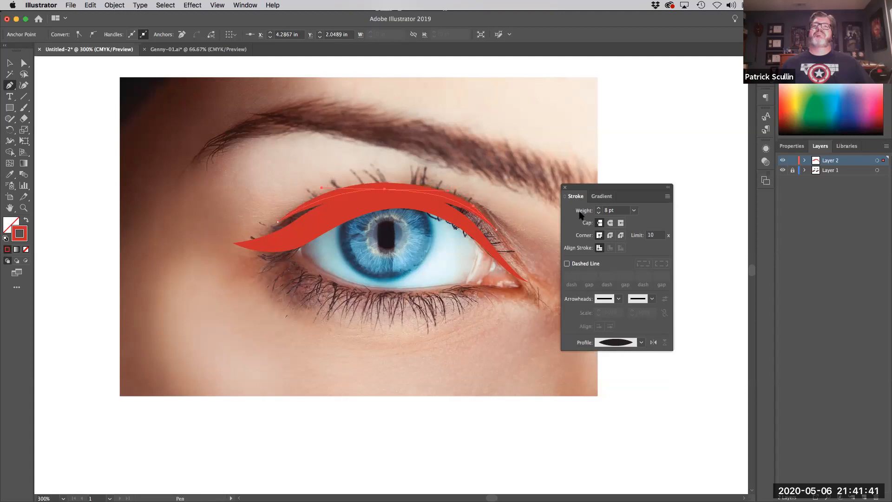
{"action": "left_click_drag", "start_coordinate": [588, 190], "coordinate": [638, 161]}
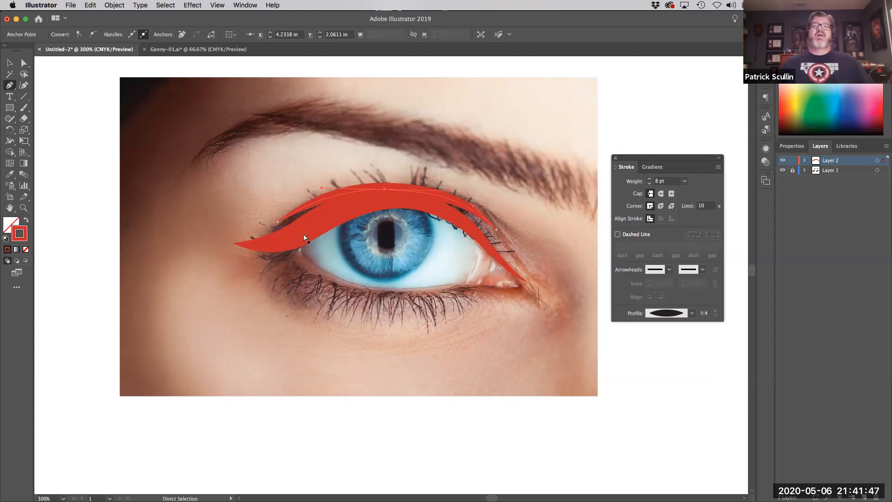
Deselect the curve with red fill and no stroke active, and adjust the eyelid shape's anchors near the outer corner and above the iris
{"action": "key", "text": "shift+x"}
{"action": "key", "text": "super+shift+a"}
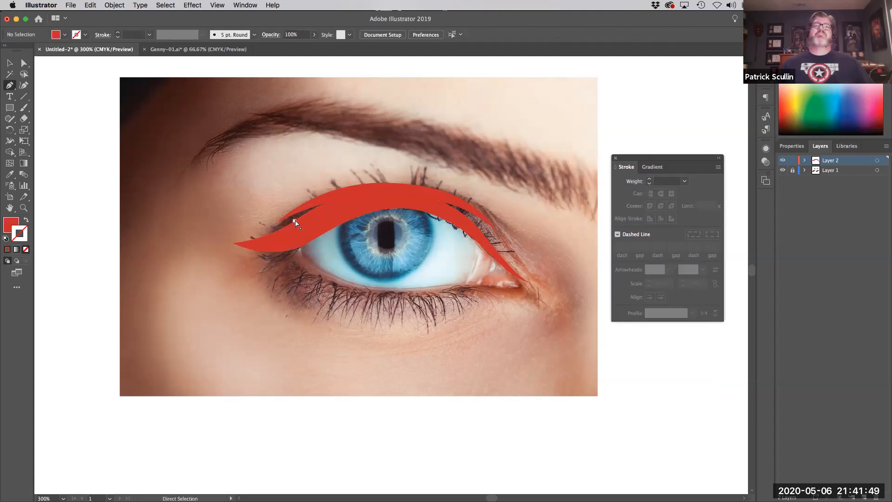
{"action": "left_click", "coordinate": [296, 222], "text": "super"}
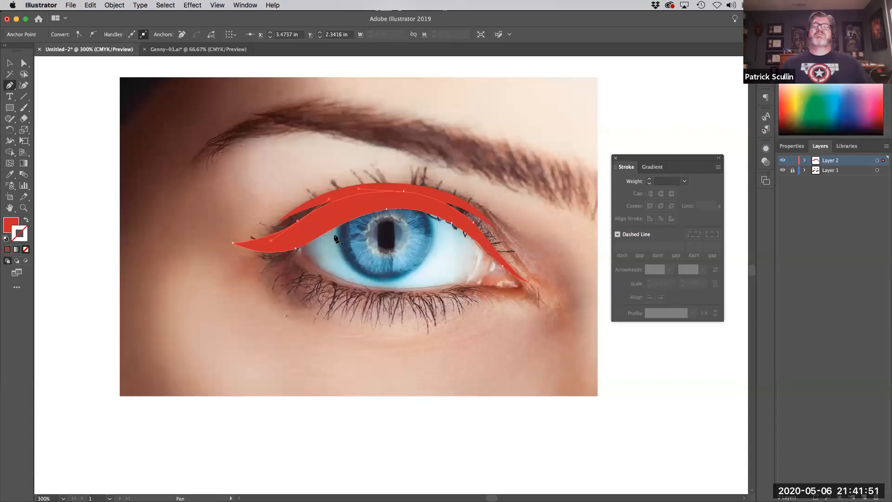
{"action": "left_click", "coordinate": [295, 249]}
{"action": "left_click", "coordinate": [387, 209]}
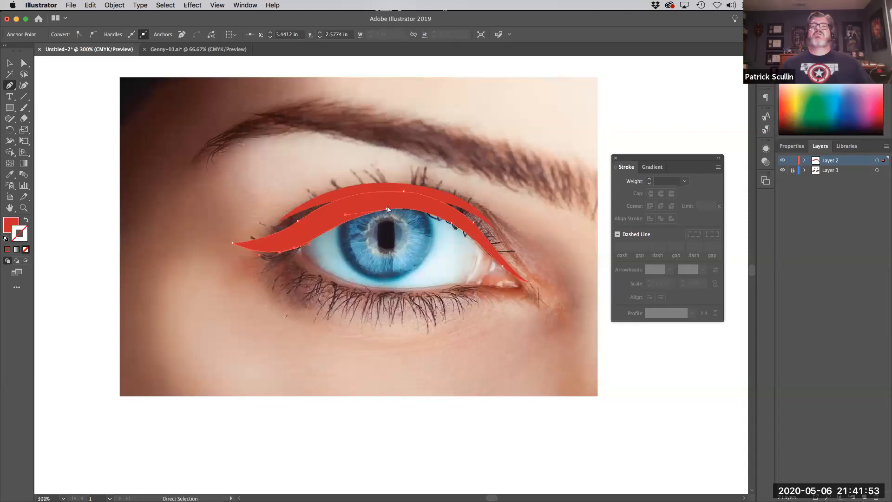
{"action": "left_click_drag", "start_coordinate": [387, 210], "coordinate": [377, 210]}
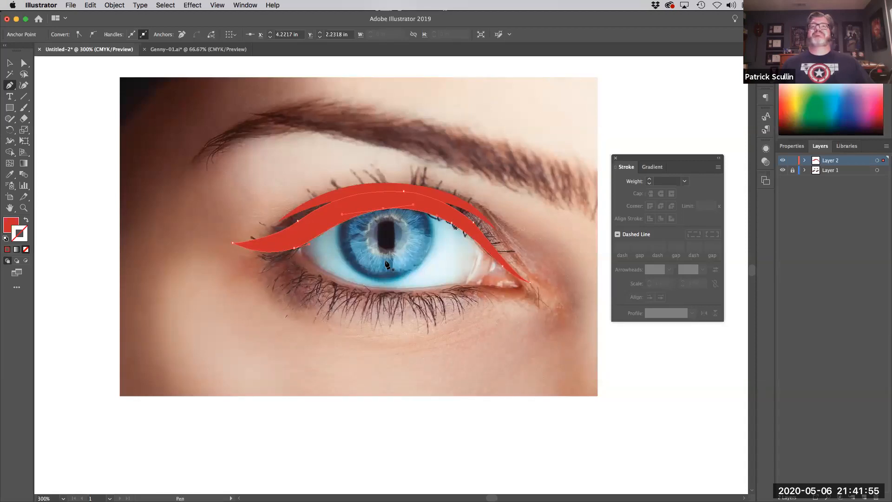
Trace the lower lash line as a closed red shape from the outer corner to the inner corner and back along its lower edge
{"action": "left_click", "coordinate": [298, 263]}
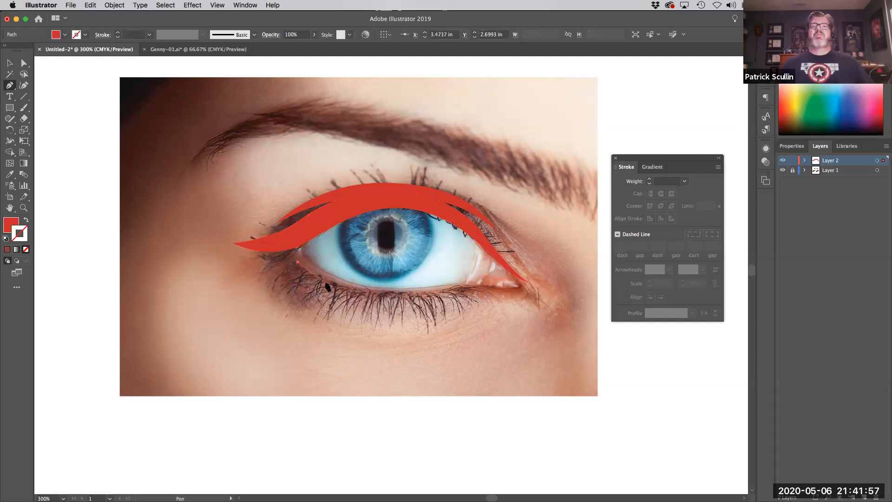
{"action": "left_click_drag", "start_coordinate": [338, 289], "coordinate": [363, 294]}
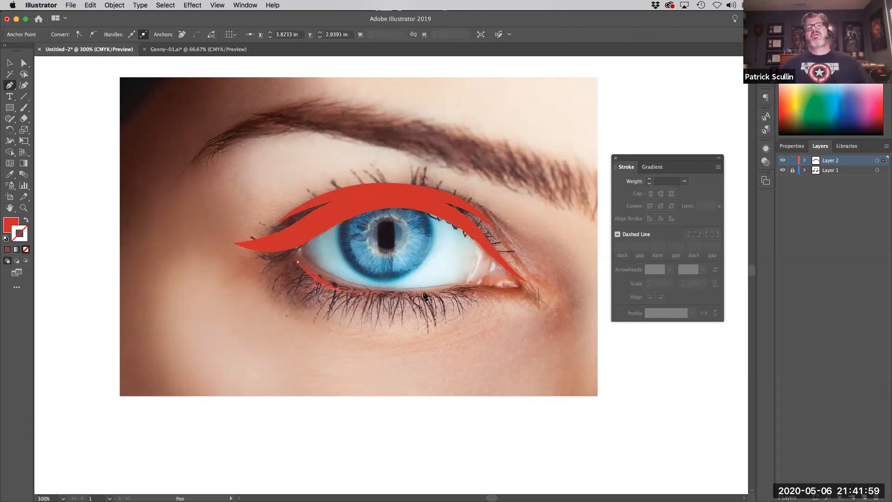
{"action": "left_click_drag", "start_coordinate": [442, 296], "coordinate": [455, 290]}
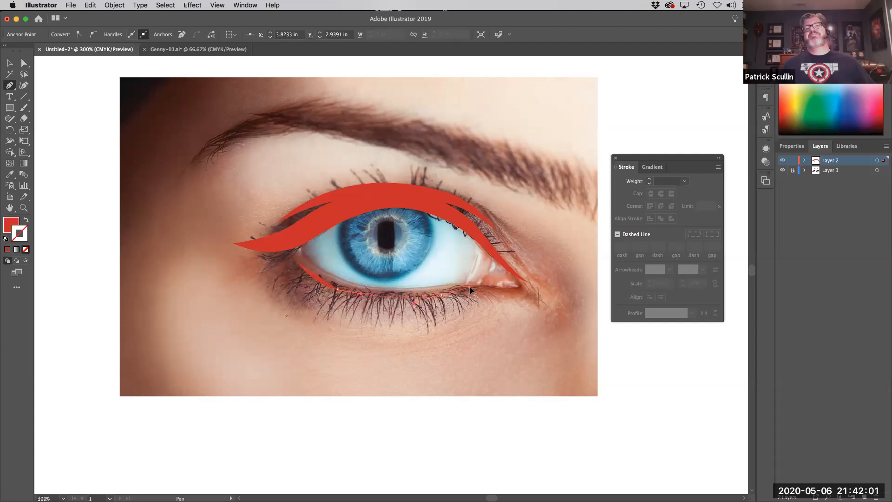
{"action": "left_click", "coordinate": [510, 290]}
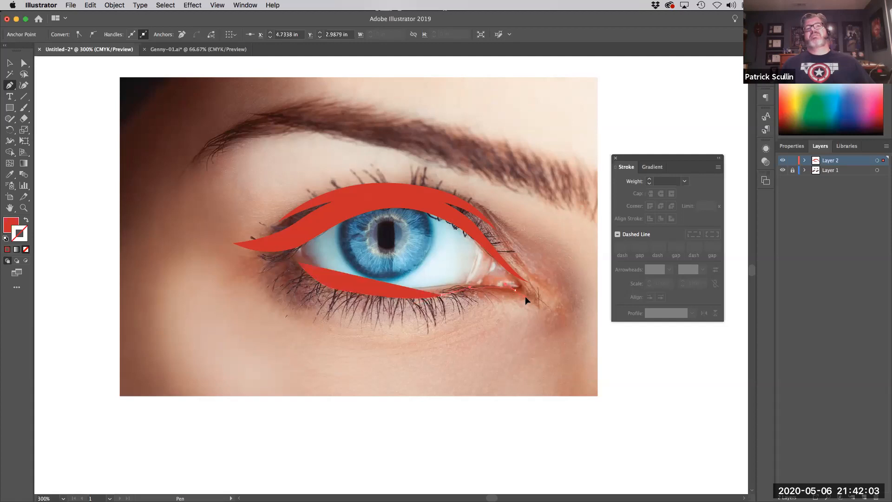
{"action": "left_click", "coordinate": [516, 291]}
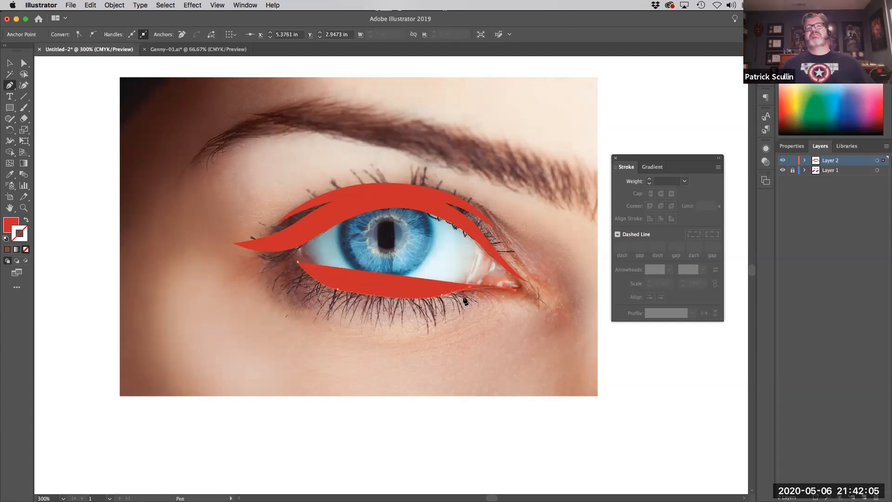
{"action": "left_click_drag", "start_coordinate": [439, 300], "coordinate": [414, 316]}
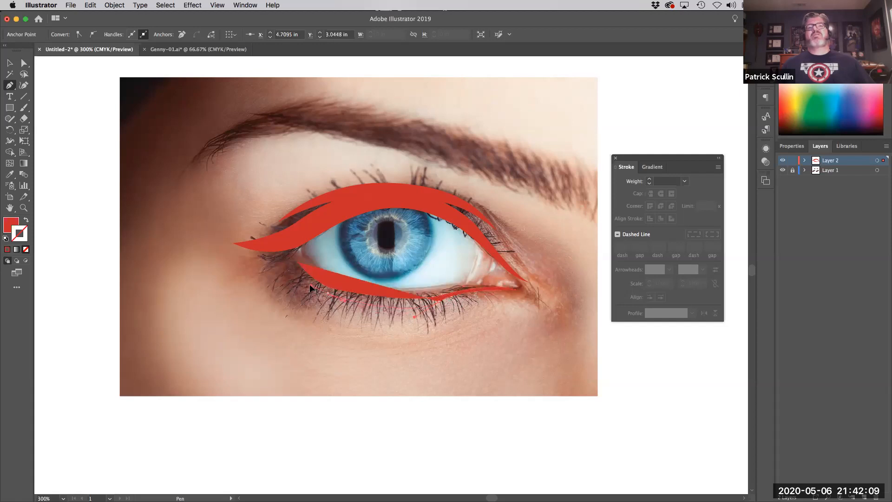
{"action": "left_click_drag", "start_coordinate": [309, 285], "coordinate": [288, 276]}
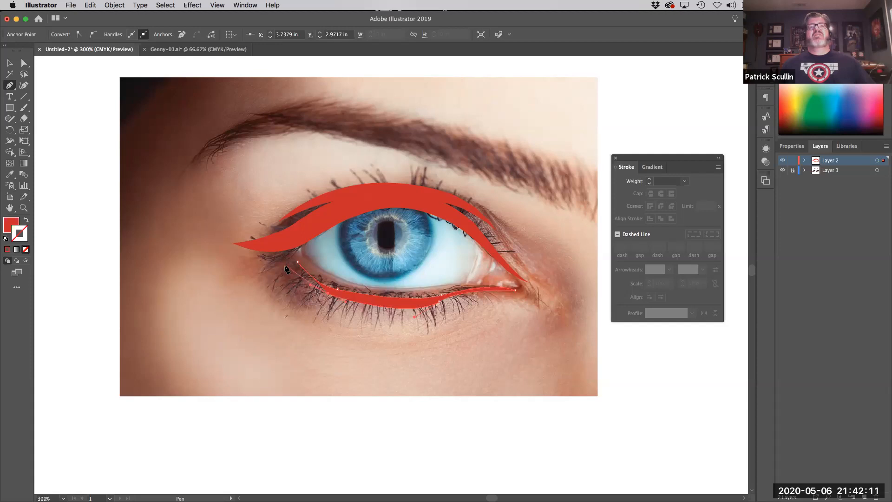
{"action": "left_click", "coordinate": [281, 267]}
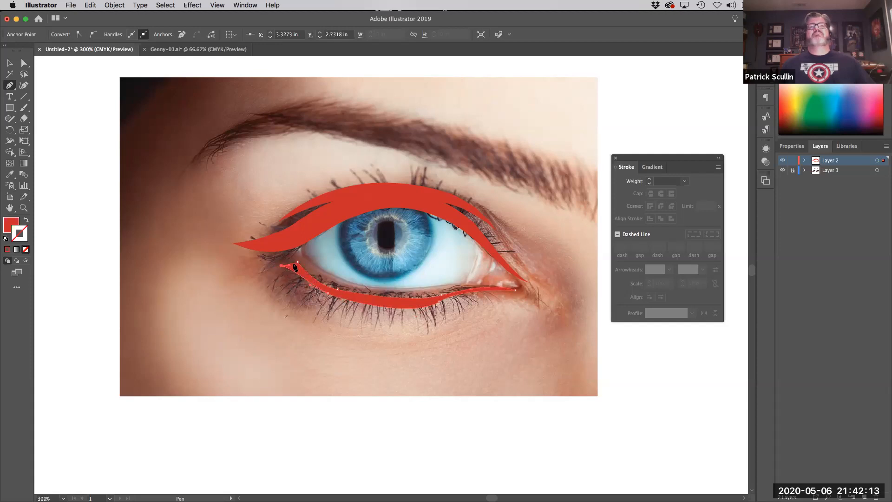
{"action": "left_click_drag", "start_coordinate": [297, 262], "coordinate": [307, 263]}
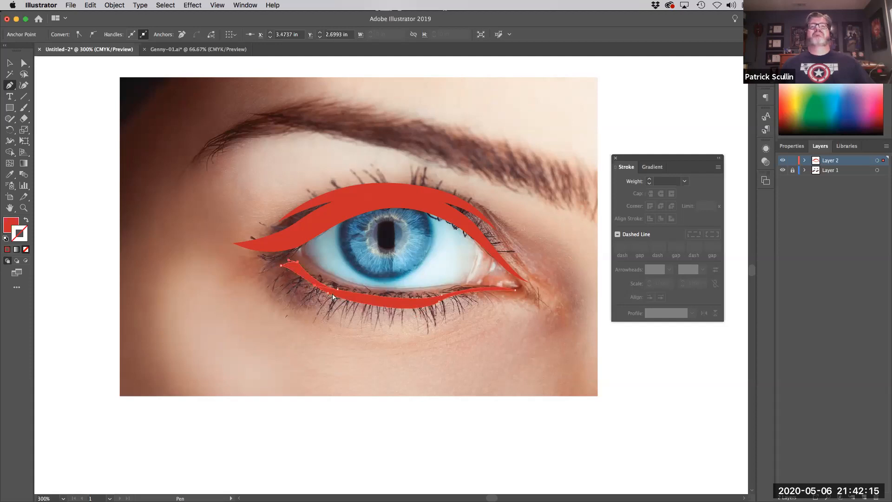
Refine the lower lash shape by extending its outer tip and repositioning the anchors along its lower edge and near the inner corner
{"action": "mouse_move", "coordinate": [328, 293]}
{"action": "left_mouse_down"}
{"action": "mouse_move", "coordinate": [344, 290]}
{"action": "mouse_move", "coordinate": [316, 281]}
{"action": "mouse_move", "coordinate": [367, 297]}
{"action": "mouse_move", "coordinate": [325, 294]}
{"action": "left_mouse_up"}
{"action": "left_click_drag", "start_coordinate": [281, 265], "coordinate": [275, 266]}
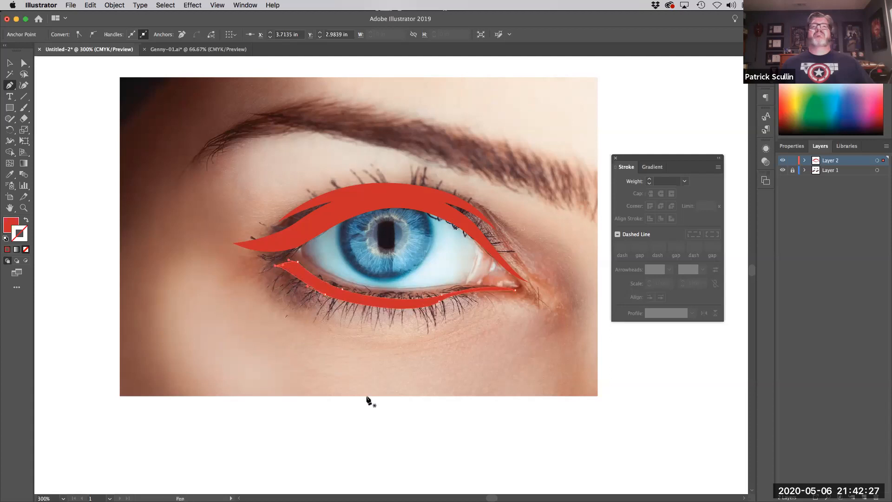
{"action": "left_click", "coordinate": [444, 319]}
{"action": "left_click", "coordinate": [421, 303]}
{"action": "left_click", "coordinate": [439, 301]}
{"action": "left_click", "coordinate": [443, 299]}
{"action": "left_click_drag", "start_coordinate": [443, 298], "coordinate": [441, 294]}
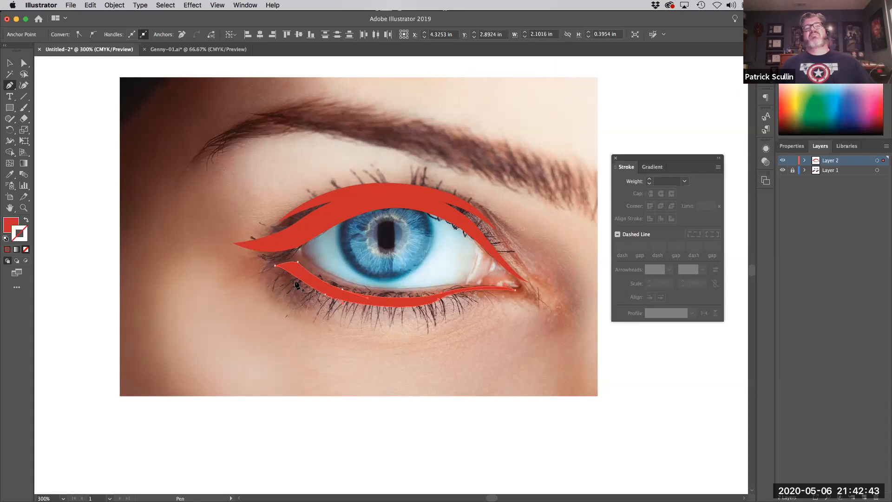
{"action": "left_click_drag", "start_coordinate": [275, 265], "coordinate": [270, 267]}
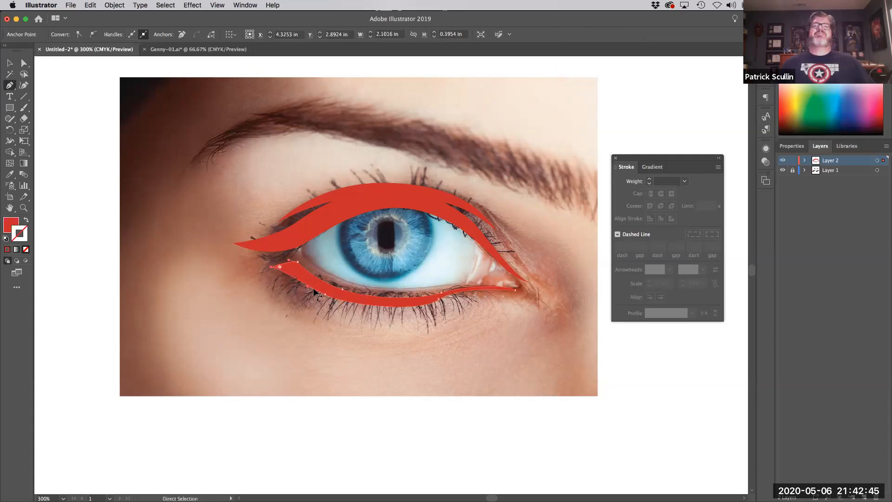
{"action": "left_click", "coordinate": [325, 297], "text": "super"}
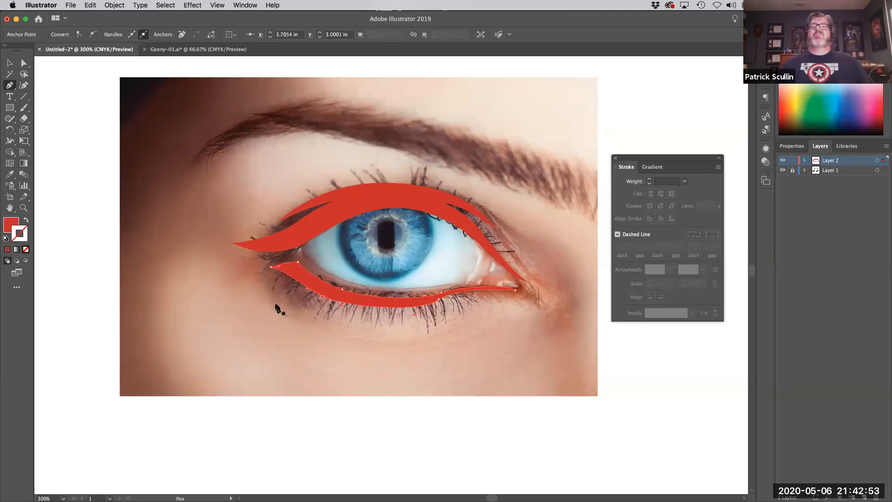
Trace the inner rim of the lower lid as an open curve from the outer corner to the inner corner
{"action": "left_click", "coordinate": [300, 241]}
{"action": "left_click_drag", "start_coordinate": [414, 294], "coordinate": [430, 306]}
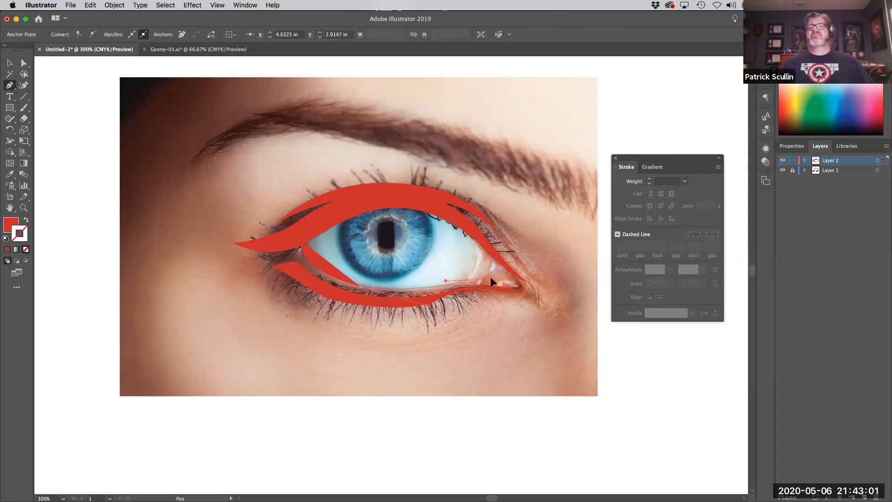
{"action": "left_click", "coordinate": [468, 280]}
{"action": "left_click_drag", "start_coordinate": [468, 281], "coordinate": [478, 282]}
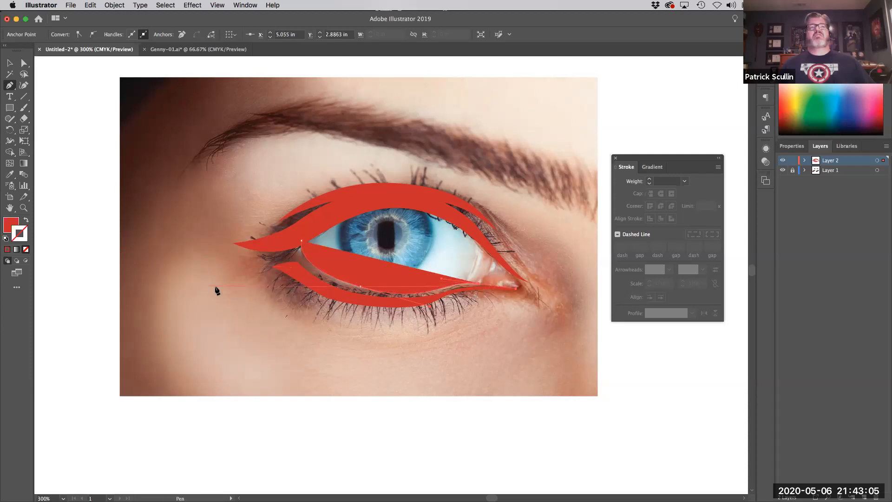
Swap the inner rim curve to a red stroke with no fill and apply the lens-shaped width profile
{"action": "left_click", "coordinate": [27, 221]}
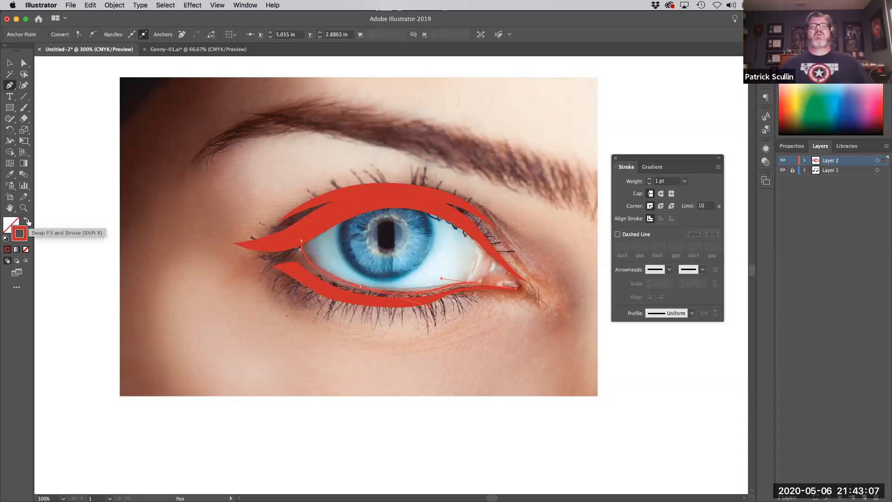
{"action": "left_click", "coordinate": [691, 314]}
{"action": "left_click", "coordinate": [674, 342]}
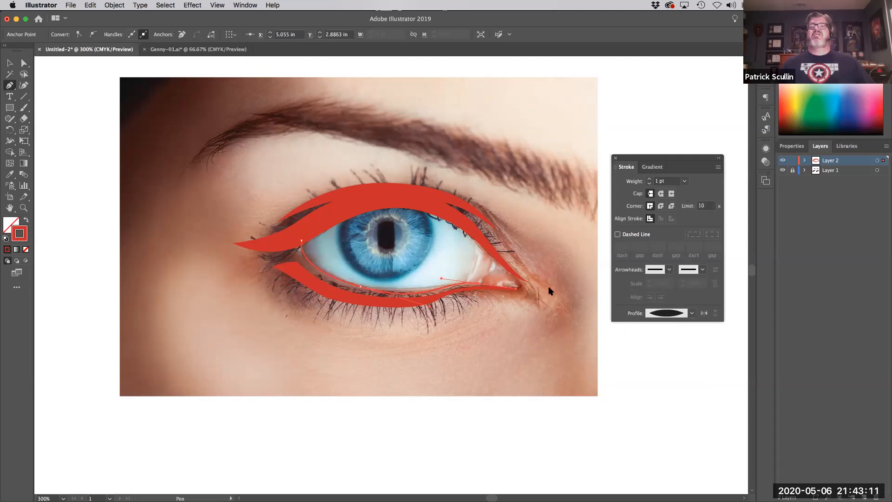
Set the inner rim curve's stroke weight to 3 pt and deselect it
{"action": "left_click", "coordinate": [650, 179]}
{"action": "left_click", "coordinate": [650, 179]}
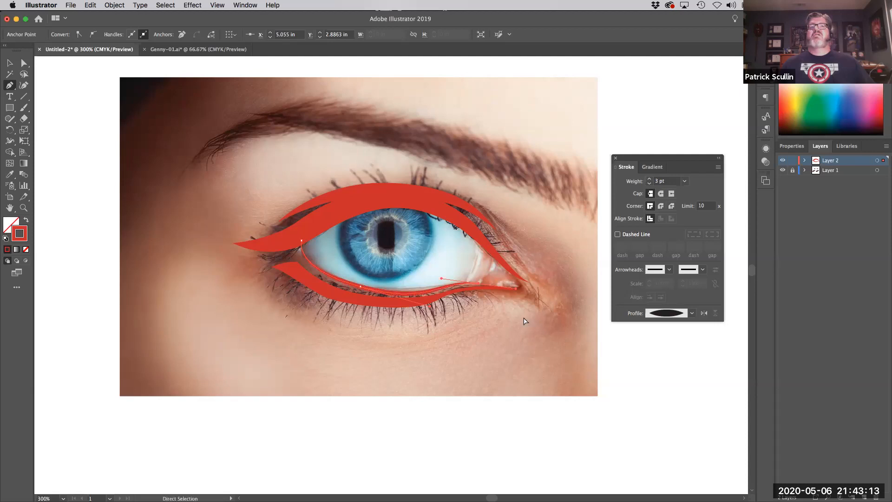
{"action": "key", "text": "super+shift+a"}
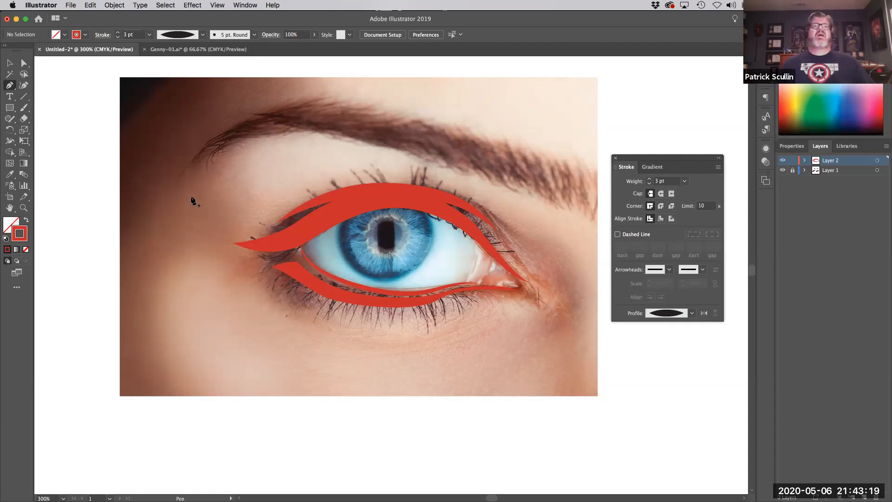
Draw a circle about 0.83 in wide around the iris with the Ellipse tool and give its stroke the Uniform width profile
{"action": "left_click_drag", "start_coordinate": [9, 107], "coordinate": [58, 130]}
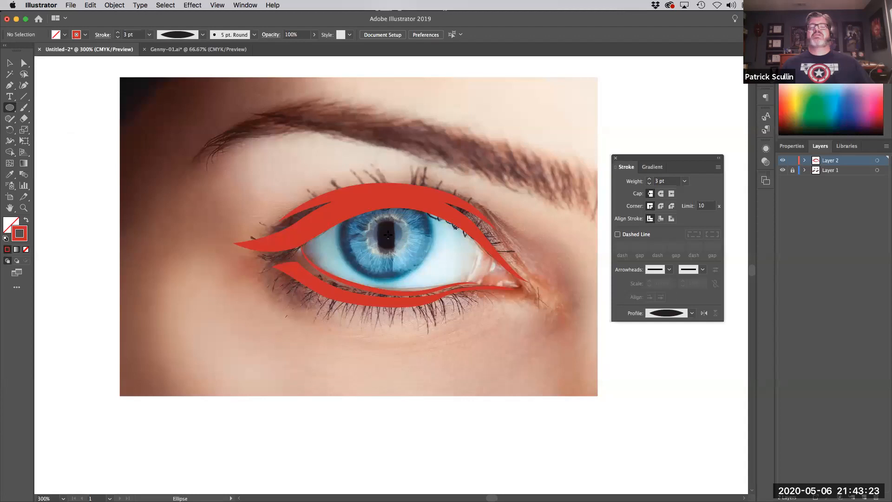
{"action": "left_click_drag", "start_coordinate": [389, 236], "coordinate": [435, 273]}
{"action": "left_click_drag", "start_coordinate": [388, 237], "coordinate": [384, 236]}
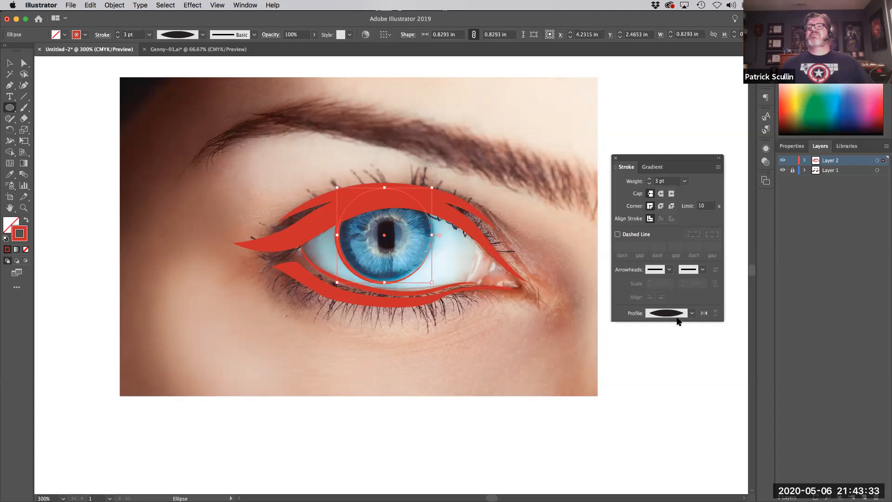
{"action": "left_click", "coordinate": [691, 313]}
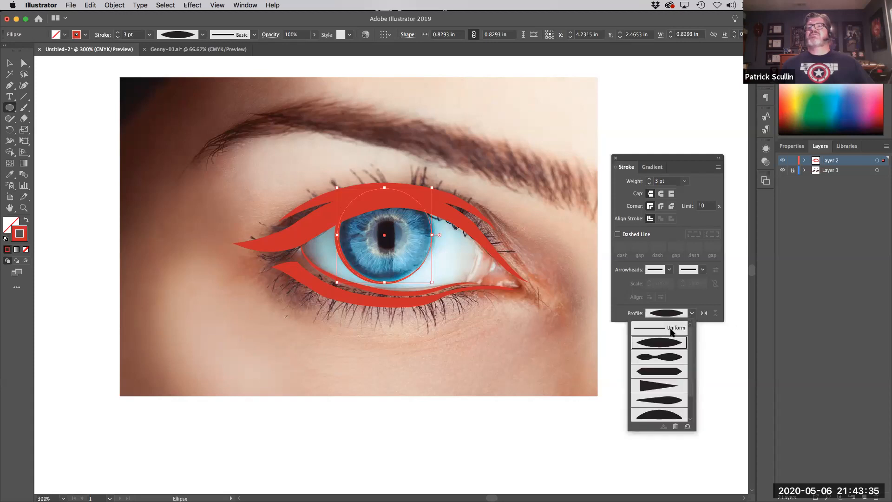
{"action": "left_click", "coordinate": [672, 328]}
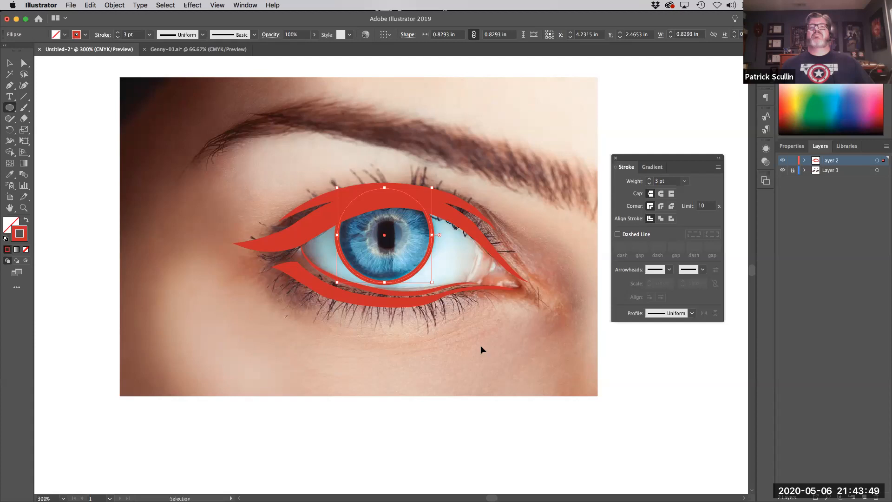
Draw a circle about 0.33 in wide on the pupil, swap it to a solid red fill without stroke, and center it
{"action": "key", "text": "super+shift+a"}
{"action": "left_click_drag", "start_coordinate": [384, 237], "coordinate": [403, 256]}
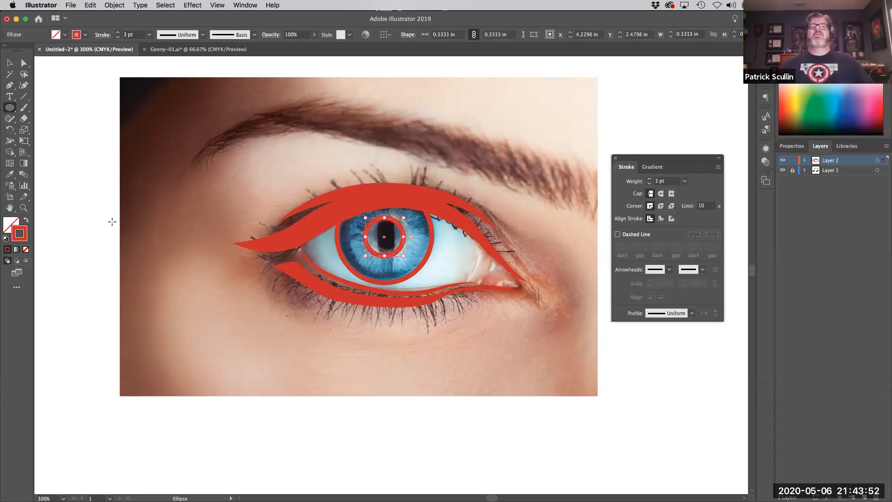
{"action": "left_click", "coordinate": [27, 220]}
{"action": "left_click_drag", "start_coordinate": [383, 236], "coordinate": [385, 233]}
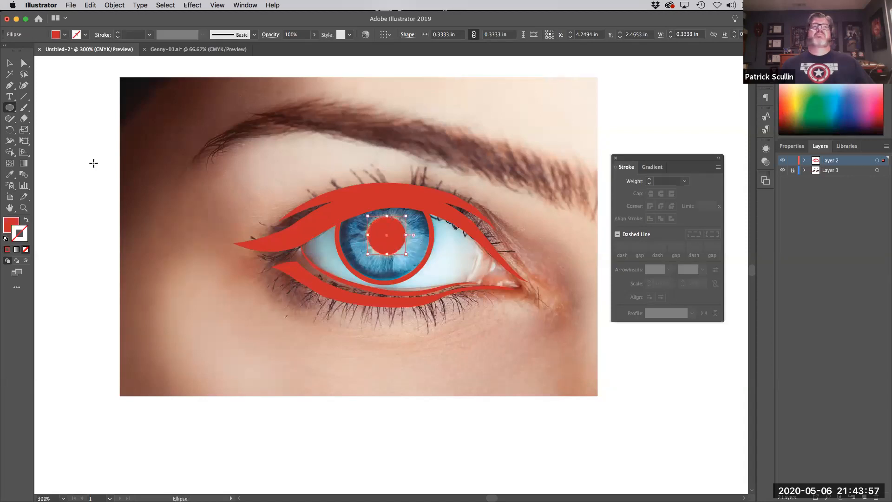
{"action": "key", "text": "super+shift+a"}
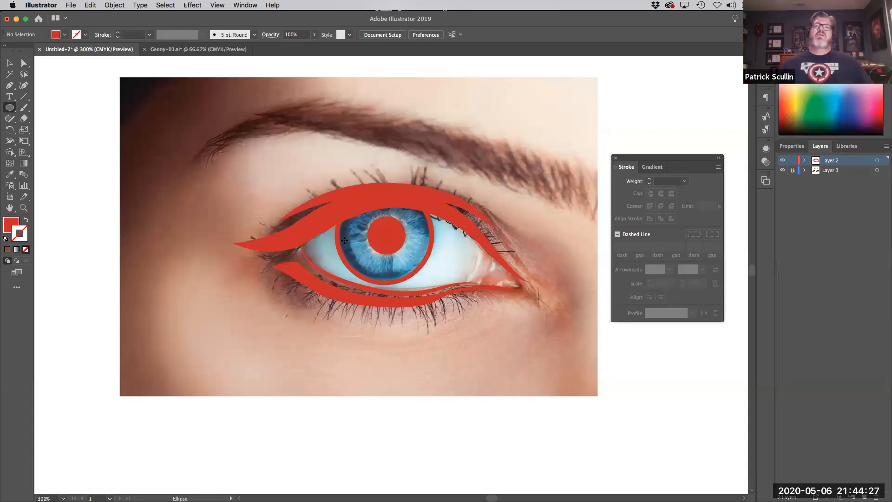
Draw a highlight ellipse about 0.34 by 0.22 in overlapping the pupil's left side, with a 1 pt red stroke and no fill
{"action": "mouse_move", "coordinate": [365, 241]}
{"action": "left_mouse_down"}
{"action": "mouse_move", "coordinate": [385, 255]}
{"action": "mouse_move", "coordinate": [361, 235]}
{"action": "left_mouse_up"}
{"action": "left_click", "coordinate": [25, 220]}
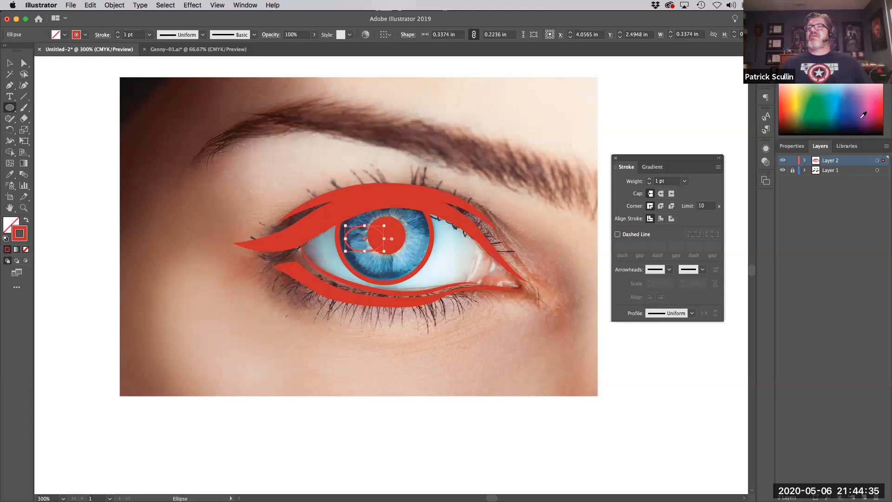
{"action": "left_click", "coordinate": [876, 85]}
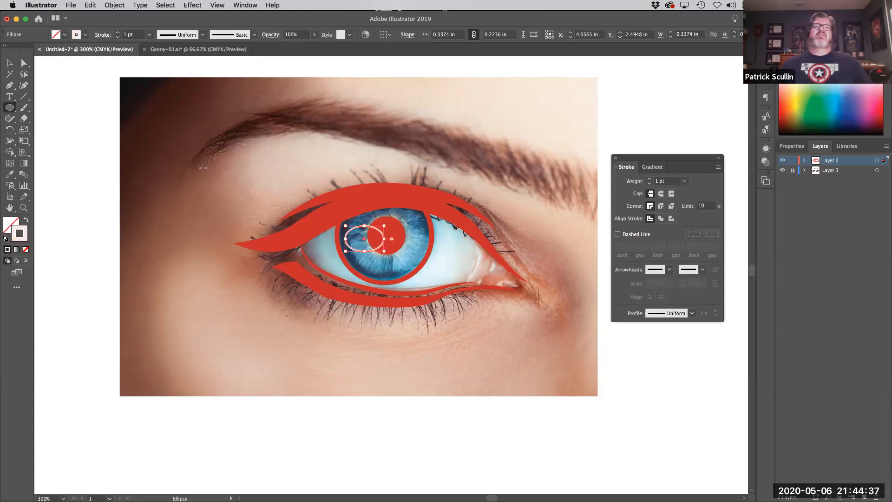
{"action": "key", "text": "super+z"}
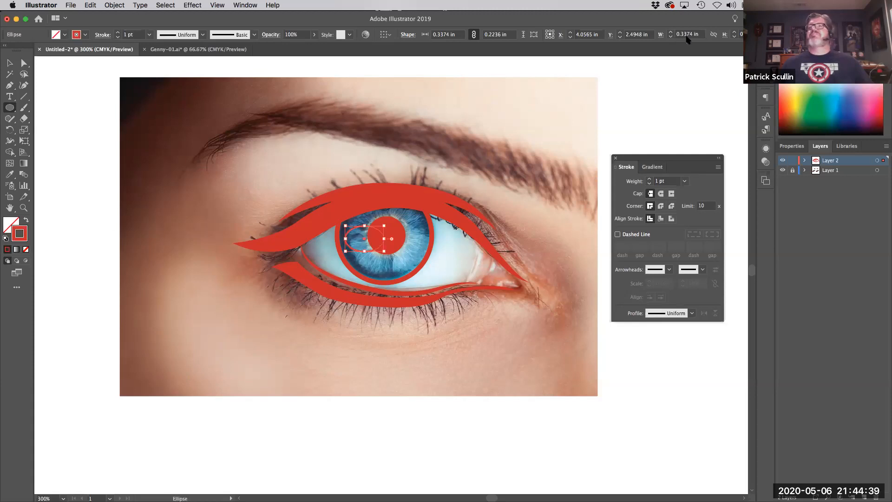
Give the highlight ellipse a white fill and a red 1 pt stroke using the color swatches
{"action": "left_click", "coordinate": [807, 66]}
{"action": "left_click", "coordinate": [794, 85]}
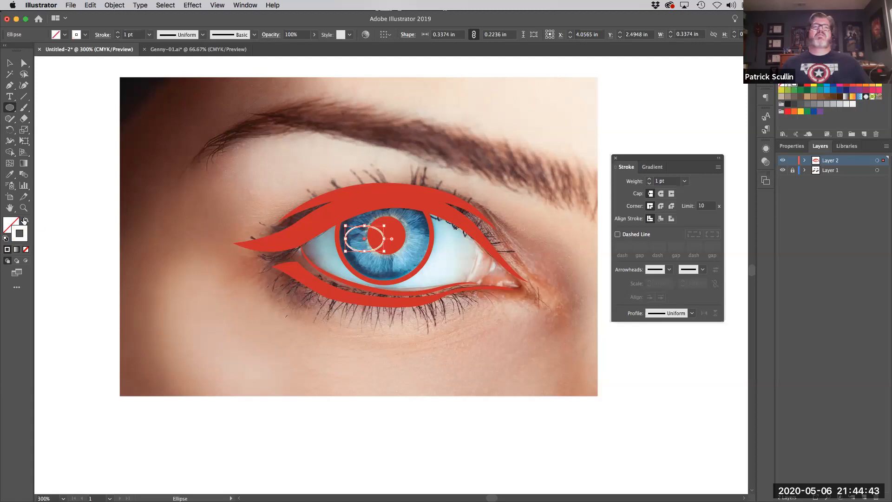
{"action": "left_click", "coordinate": [25, 220]}
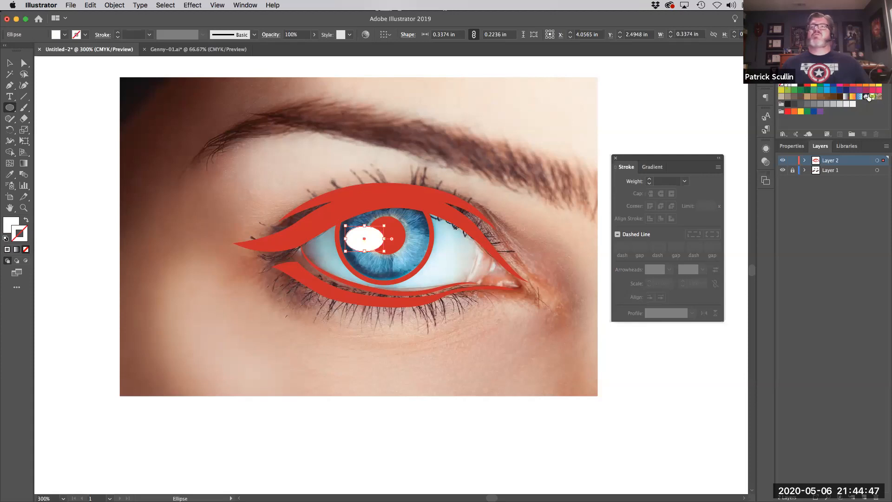
{"action": "left_click", "coordinate": [808, 87]}
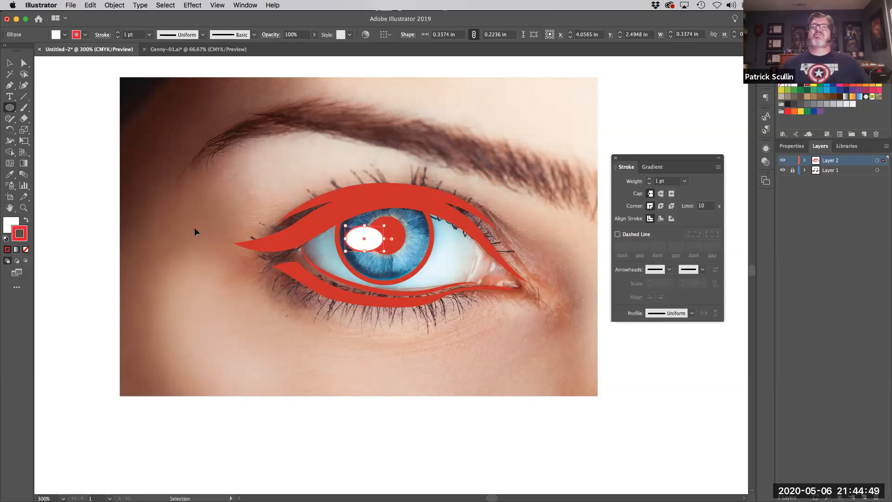
{"action": "left_click", "coordinate": [103, 229], "text": "super"}
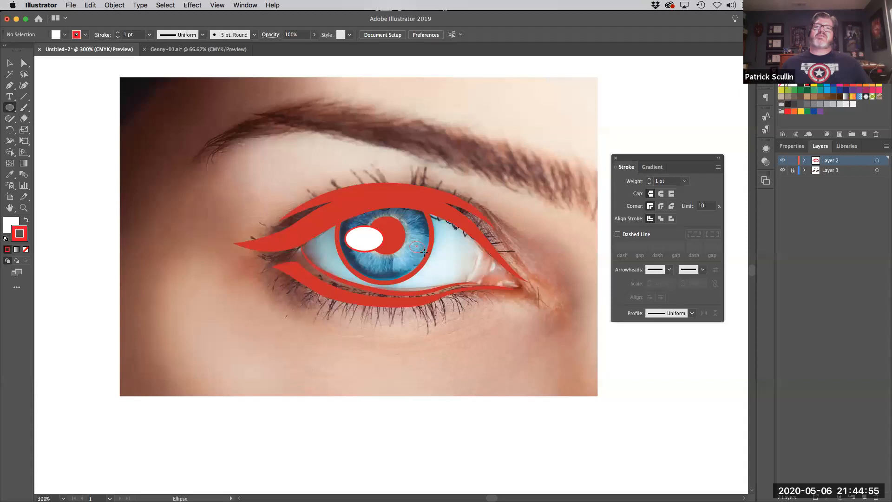
Try a second white highlight ellipse about 0.15 by 0.07 in on the iris, enlarging the first highlight and switching the two highlights' sides
{"action": "left_click_drag", "start_coordinate": [426, 248], "coordinate": [411, 247]}
{"action": "left_click", "coordinate": [94, 254], "text": "super"}
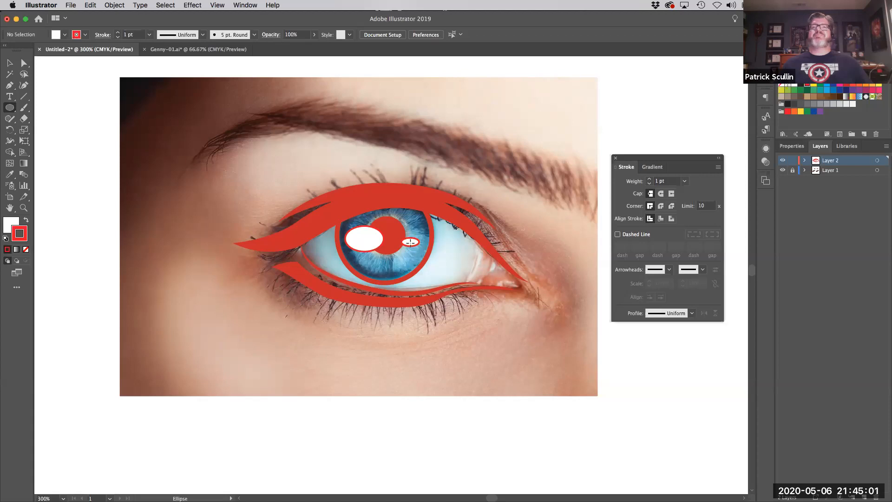
{"action": "left_click", "coordinate": [350, 240], "text": "super"}
{"action": "left_click_drag", "start_coordinate": [346, 239], "coordinate": [326, 239]}
{"action": "left_click_drag", "start_coordinate": [412, 245], "coordinate": [318, 370]}
{"action": "left_click_drag", "start_coordinate": [432, 252], "coordinate": [424, 249]}
{"action": "left_click_drag", "start_coordinate": [323, 373], "coordinate": [372, 240]}
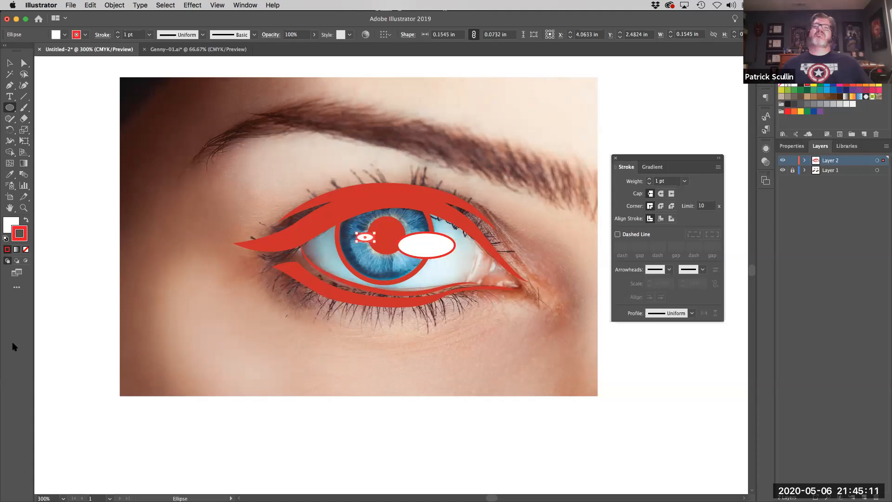
Undo the highlight rearrangement and the second highlight ellipse
{"action": "key", "text": "super+z"}
{"action": "key", "text": "super+z"}
{"action": "key", "text": "super+z"}
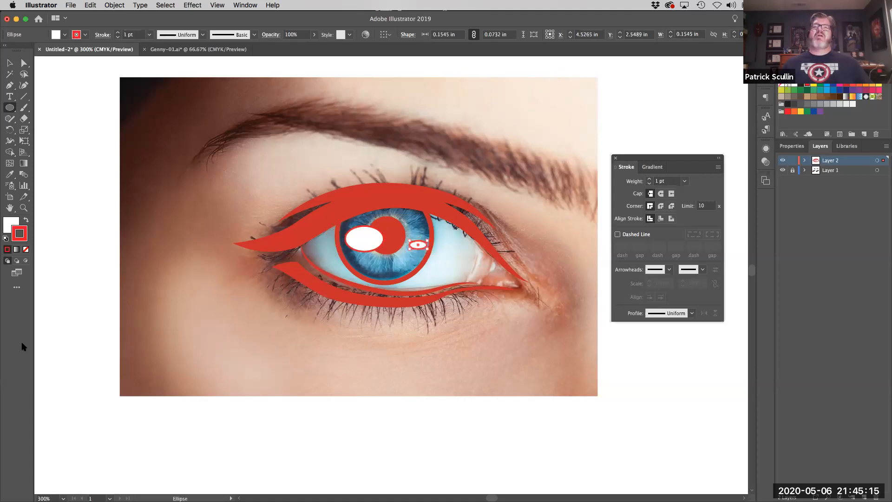
{"action": "key", "text": "super+z"}
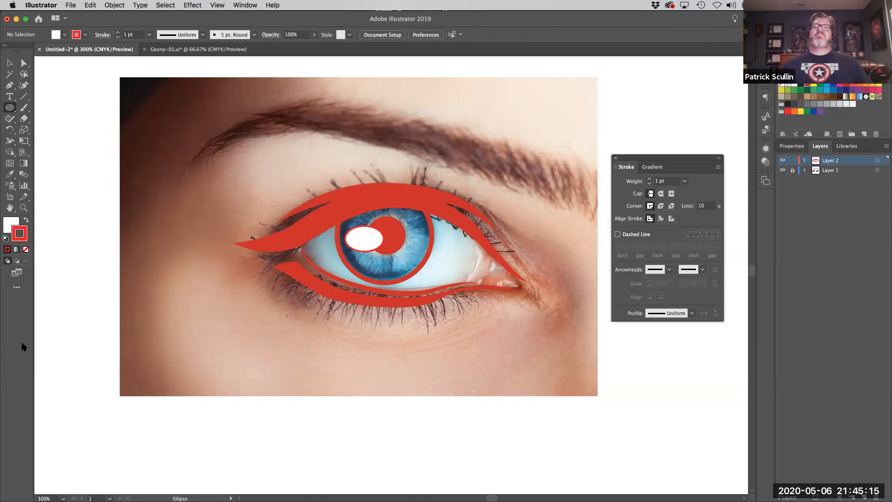
Scale the white highlight ellipse down to about 0.29 by 0.19 in, keeping it over the pupil's left side
{"action": "left_click", "coordinate": [355, 246], "text": "super"}
{"action": "left_click_drag", "start_coordinate": [346, 251], "coordinate": [350, 245]}
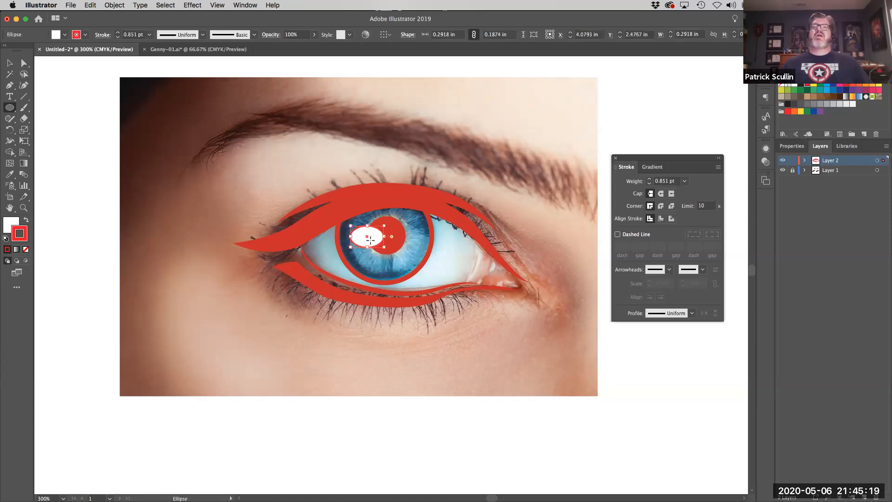
{"action": "left_click", "coordinate": [241, 408], "text": "super"}
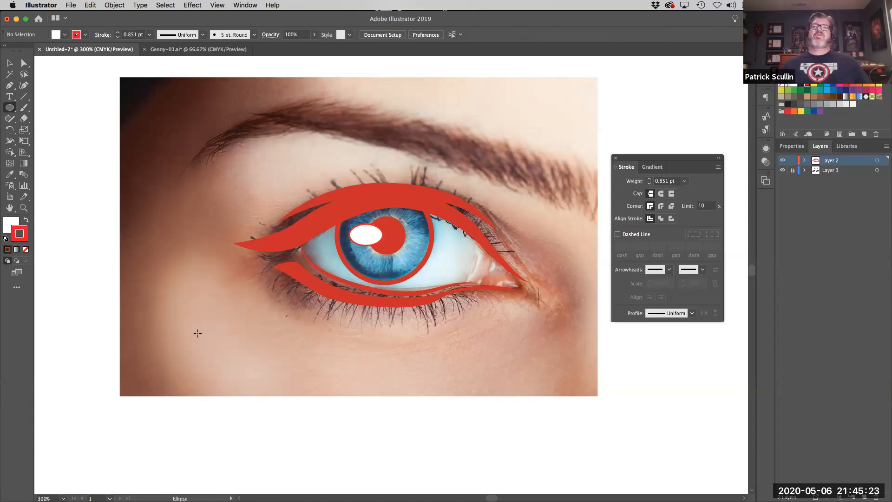
Trace the eyebrow's upper edge with the Pen tool from its inner end near the nose to the outer tip
{"action": "key", "text": "p"}
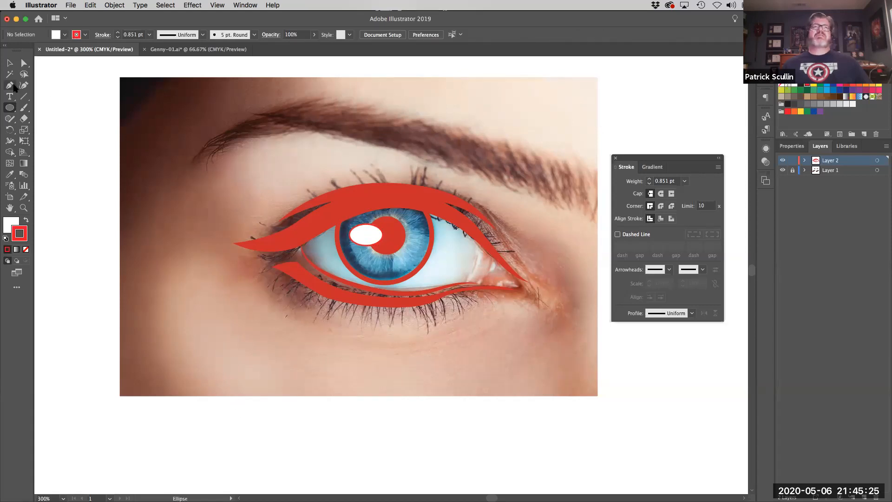
{"action": "left_click", "coordinate": [591, 211]}
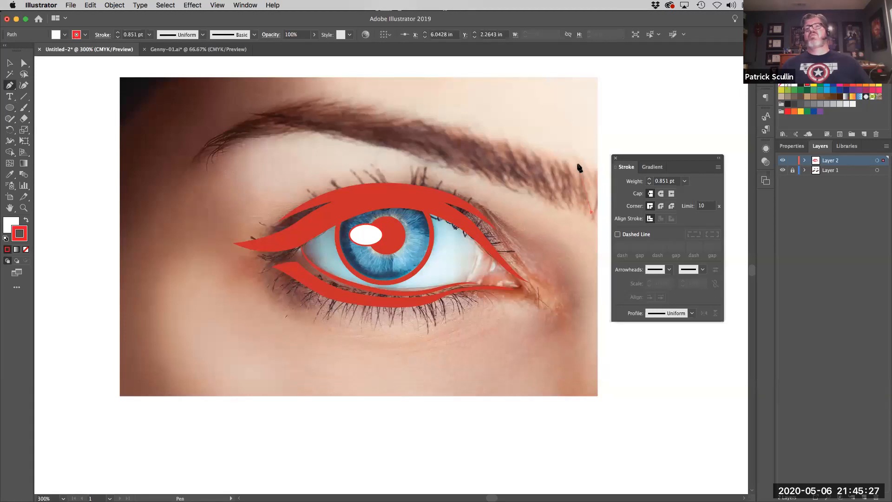
{"action": "left_click", "coordinate": [578, 163]}
{"action": "left_click", "coordinate": [555, 158]}
{"action": "left_click", "coordinate": [504, 149]}
{"action": "left_click_drag", "start_coordinate": [432, 123], "coordinate": [430, 122]}
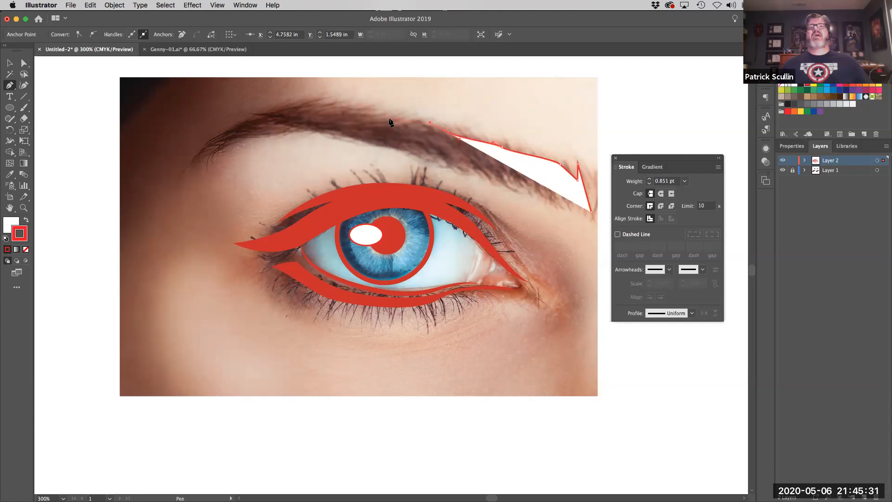
{"action": "left_click_drag", "start_coordinate": [303, 106], "coordinate": [302, 106]}
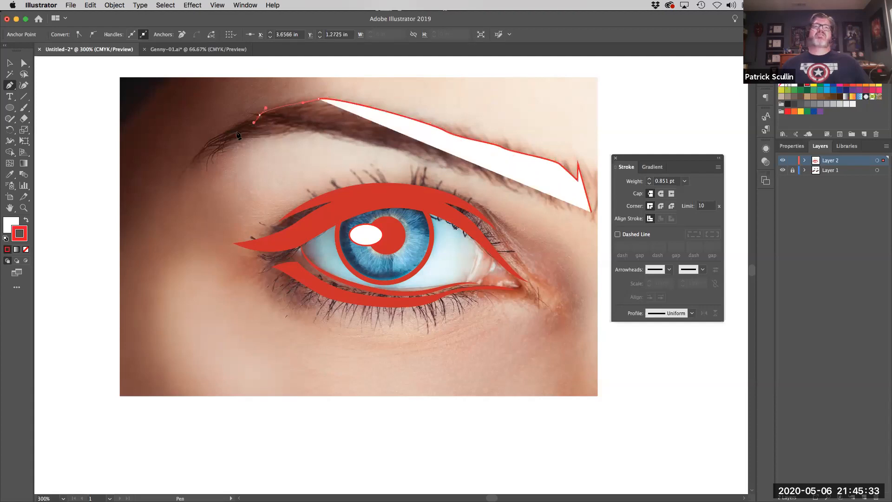
{"action": "left_click", "coordinate": [259, 114]}
{"action": "left_click_drag", "start_coordinate": [187, 168], "coordinate": [179, 183]}
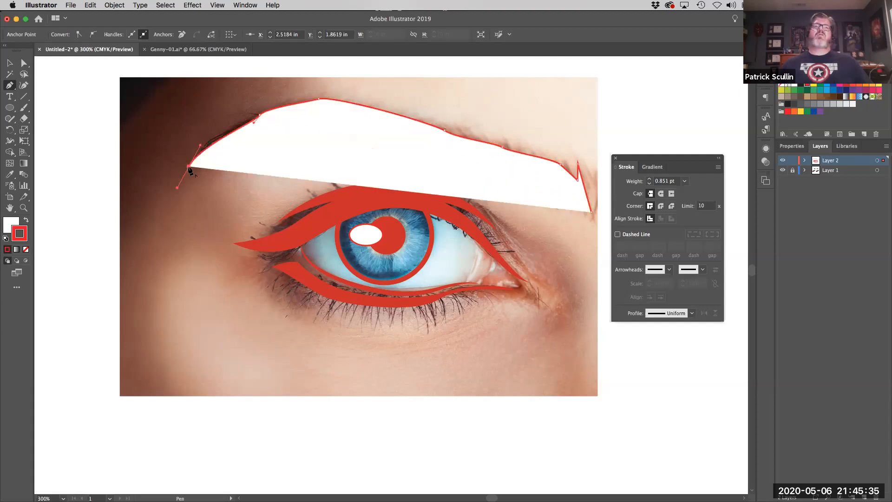
Trace the eyebrow's lower edge from the outer tip back to the starting anchor, closing the shape
{"action": "mouse_move", "coordinate": [262, 123]}
{"action": "left_mouse_down"}
{"action": "mouse_move", "coordinate": [353, 124]}
{"action": "mouse_move", "coordinate": [263, 128]}
{"action": "left_mouse_up"}
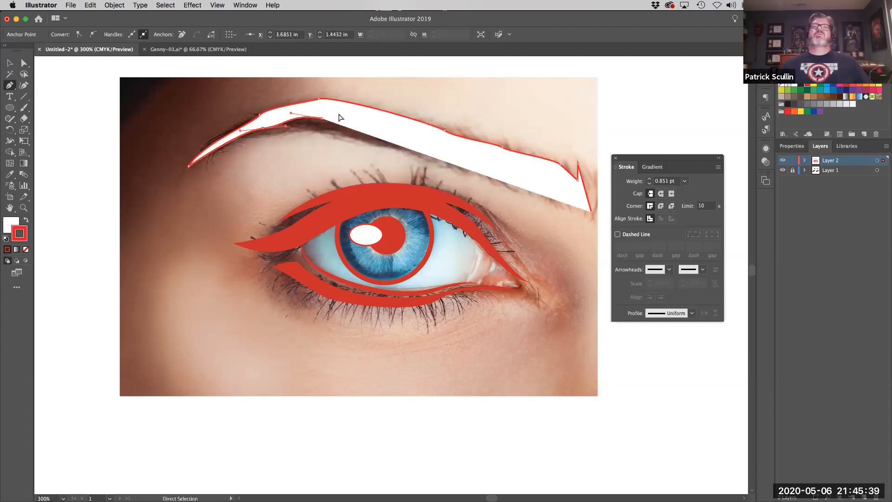
{"action": "left_click_drag", "start_coordinate": [321, 117], "coordinate": [331, 130]}
{"action": "left_click_drag", "start_coordinate": [416, 148], "coordinate": [436, 147]}
{"action": "left_click_drag", "start_coordinate": [497, 174], "coordinate": [511, 187]}
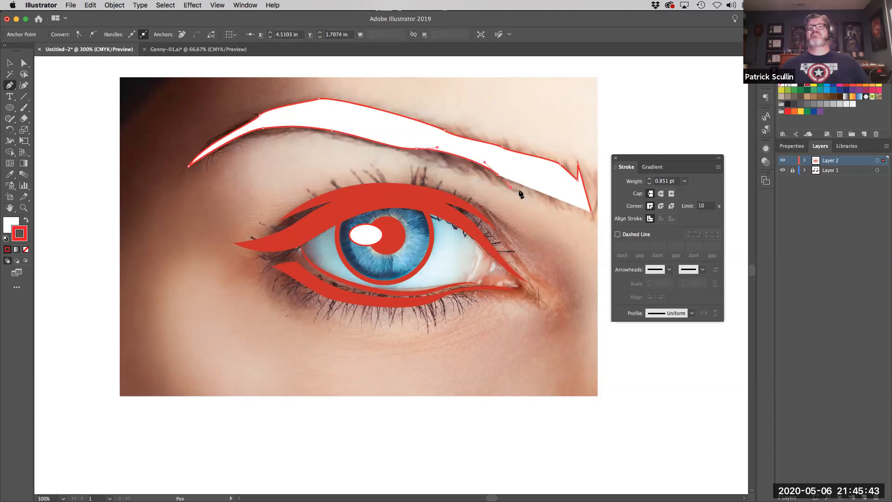
{"action": "left_click_drag", "start_coordinate": [414, 148], "coordinate": [411, 149]}
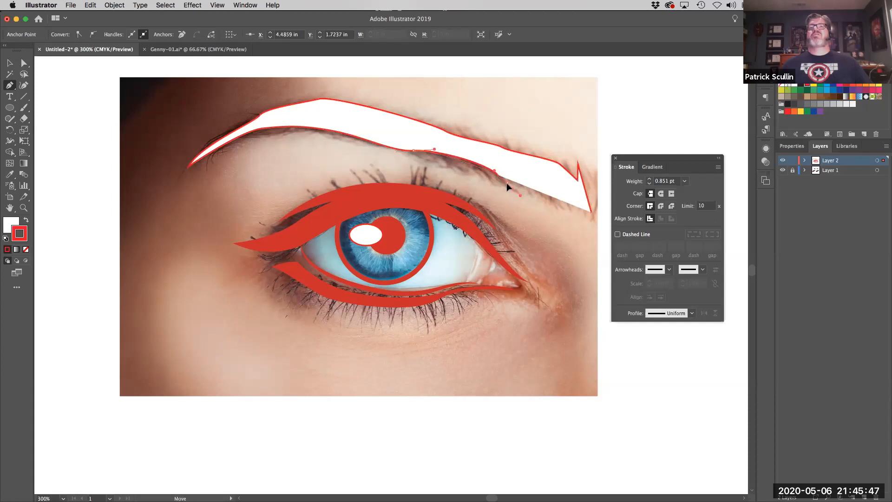
{"action": "left_click_drag", "start_coordinate": [507, 185], "coordinate": [522, 199]}
{"action": "left_click", "coordinate": [593, 214]}
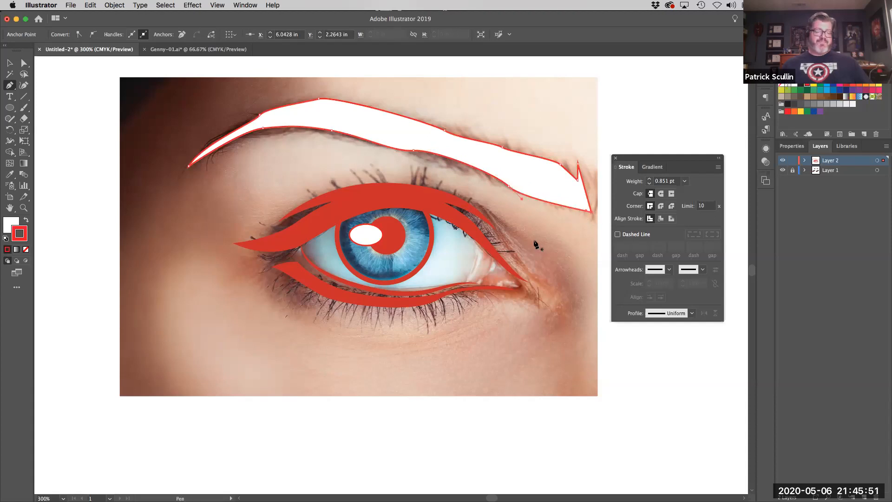
Smooth the middle of the eyebrow's lower edge by repositioning its anchor point and adjusting the curve, undoing the accidental move of the whole shape
{"action": "key", "text": "super"}
{"action": "mouse_move", "coordinate": [413, 152]}
{"action": "left_mouse_down"}
{"action": "mouse_move", "coordinate": [404, 147]}
{"action": "mouse_move", "coordinate": [427, 150]}
{"action": "left_mouse_up"}
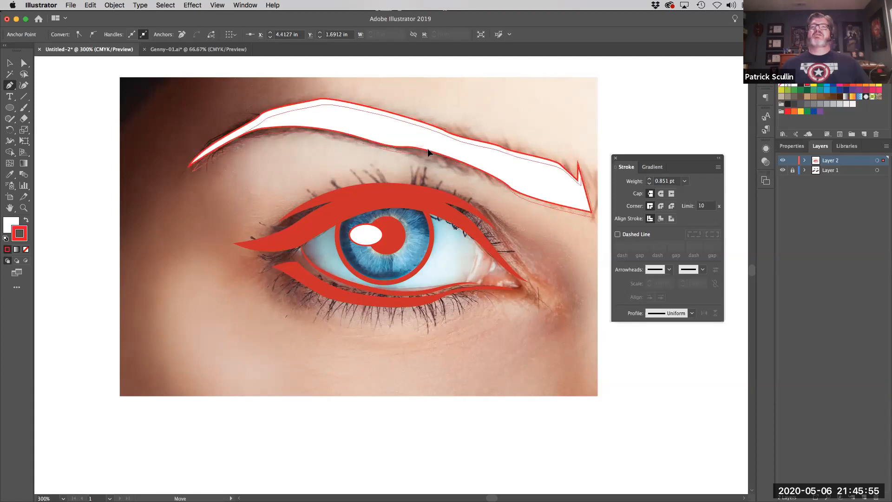
{"action": "left_click", "coordinate": [322, 157], "text": "super"}
{"action": "key", "text": "super+z"}
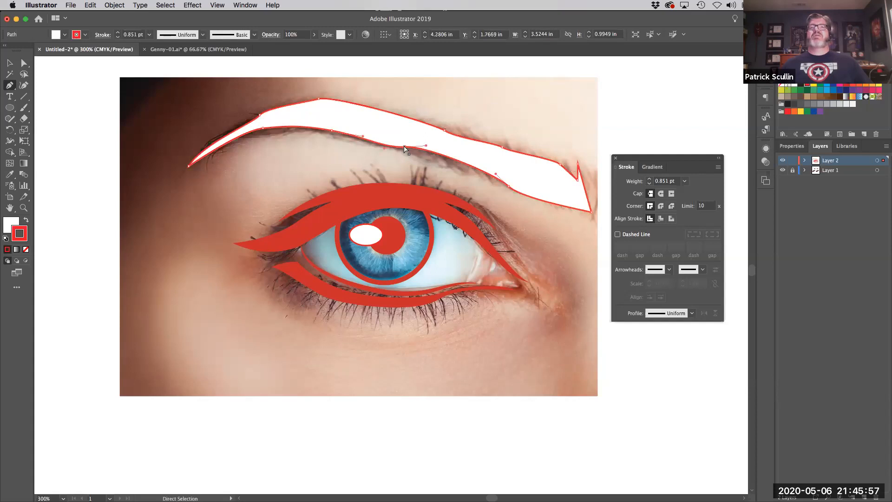
{"action": "left_click", "coordinate": [404, 146], "text": "super"}
{"action": "left_click_drag", "start_coordinate": [383, 146], "coordinate": [383, 143]}
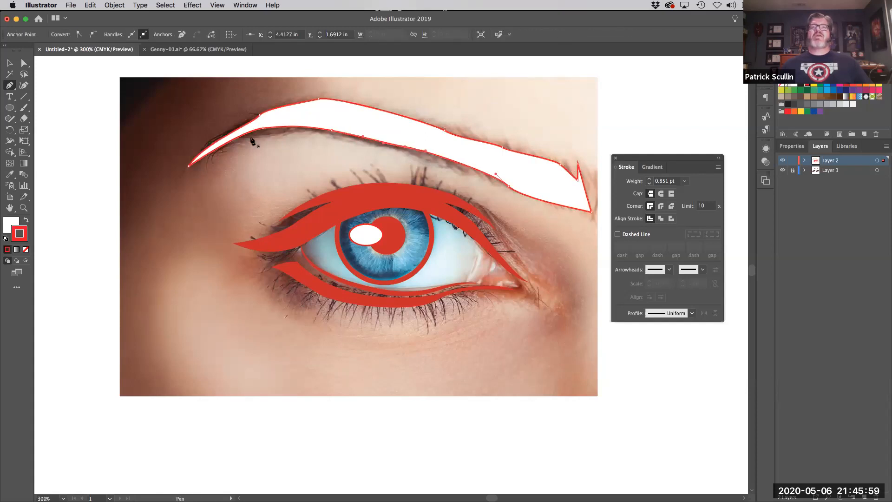
Refine the eyebrow's outer tip by adjusting its anchor and direction handle and reshaping the neighbouring anchor on the upper edge
{"action": "left_click", "coordinate": [189, 165], "text": "super"}
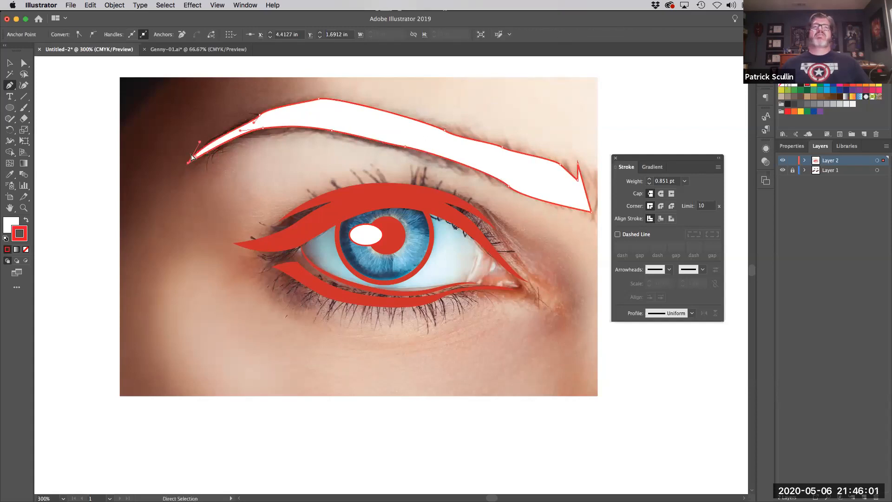
{"action": "left_click_drag", "start_coordinate": [200, 142], "coordinate": [215, 140]}
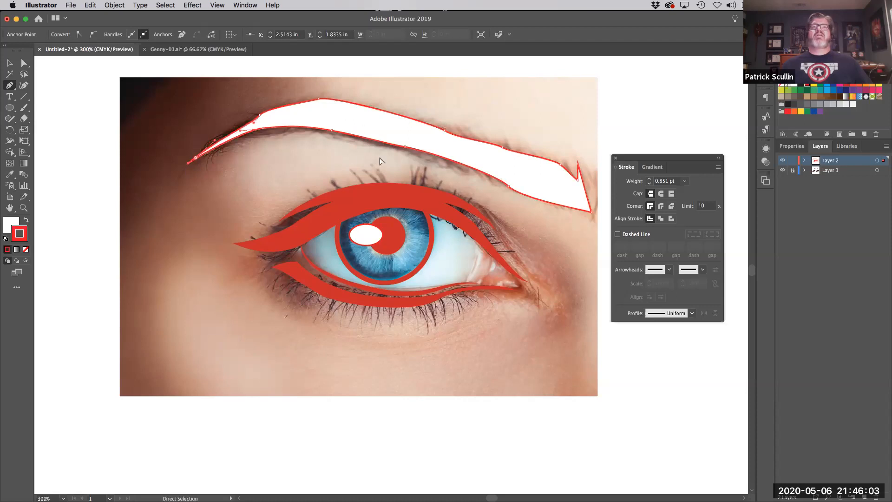
{"action": "left_click", "coordinate": [259, 114], "text": "super"}
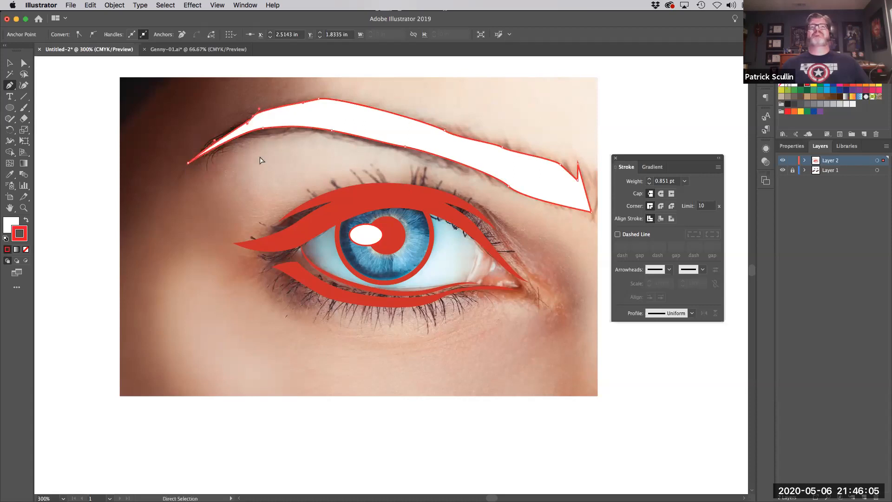
Swap the eyebrow's fill and stroke so it is filled solid red, remove its stroke, and deselect it
{"action": "left_click", "coordinate": [27, 219]}
{"action": "left_click", "coordinate": [26, 249]}
{"action": "left_click", "coordinate": [10, 223]}
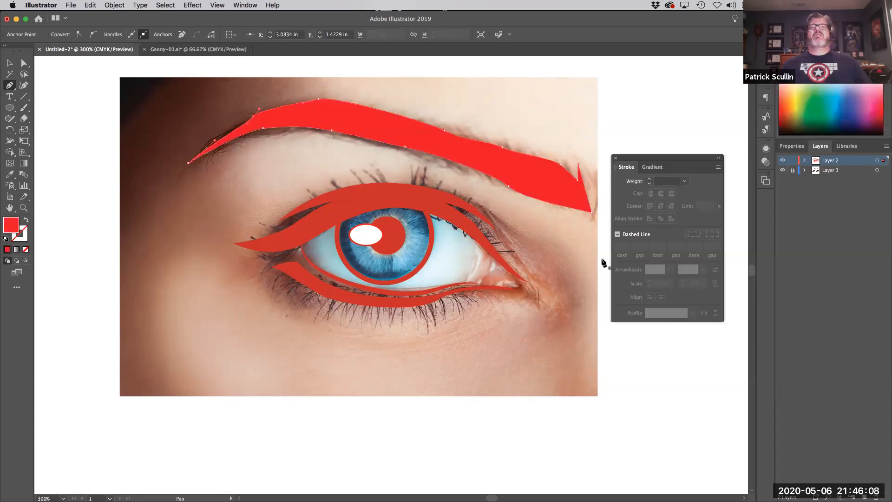
{"action": "left_click", "coordinate": [655, 369], "text": "super"}
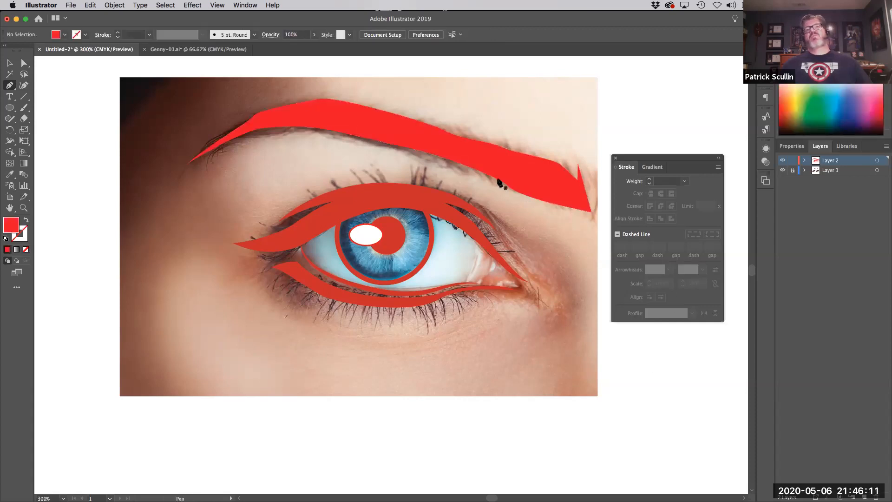
Reshape the eyebrow's lower edge by shifting the anchor near its inner end and the middle anchor, and deselect the shape
{"action": "left_click", "coordinate": [508, 187], "text": "super"}
{"action": "left_click_drag", "start_coordinate": [510, 186], "coordinate": [498, 183]}
{"action": "left_click_drag", "start_coordinate": [404, 146], "coordinate": [399, 153]}
{"action": "left_click", "coordinate": [652, 359], "text": "super"}
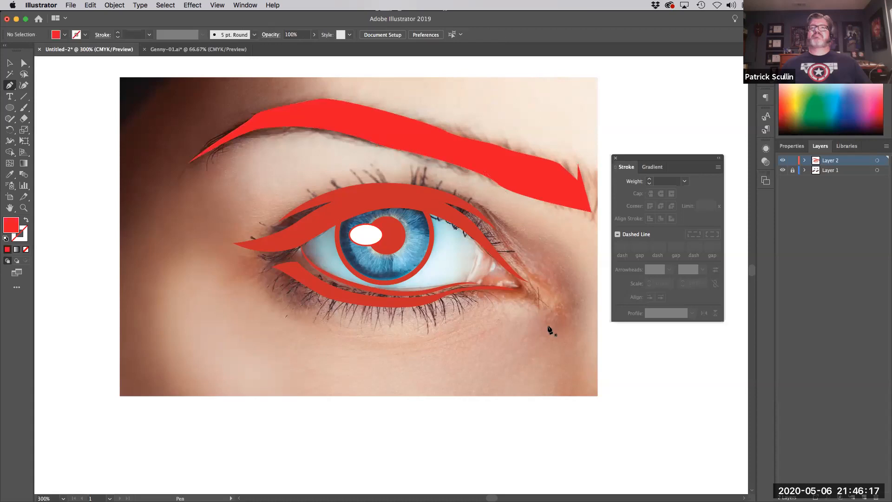
Hide Layer 1 with the eye photo to view the traced shapes alone
{"action": "left_click", "coordinate": [782, 170]}
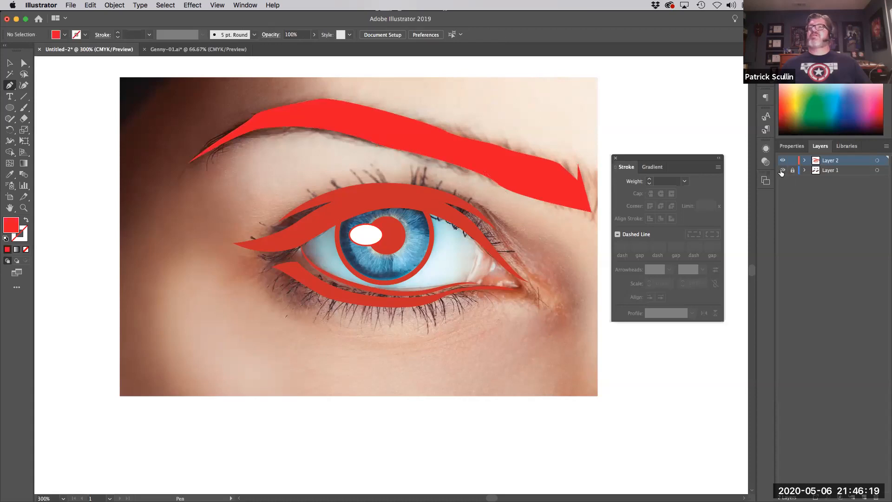